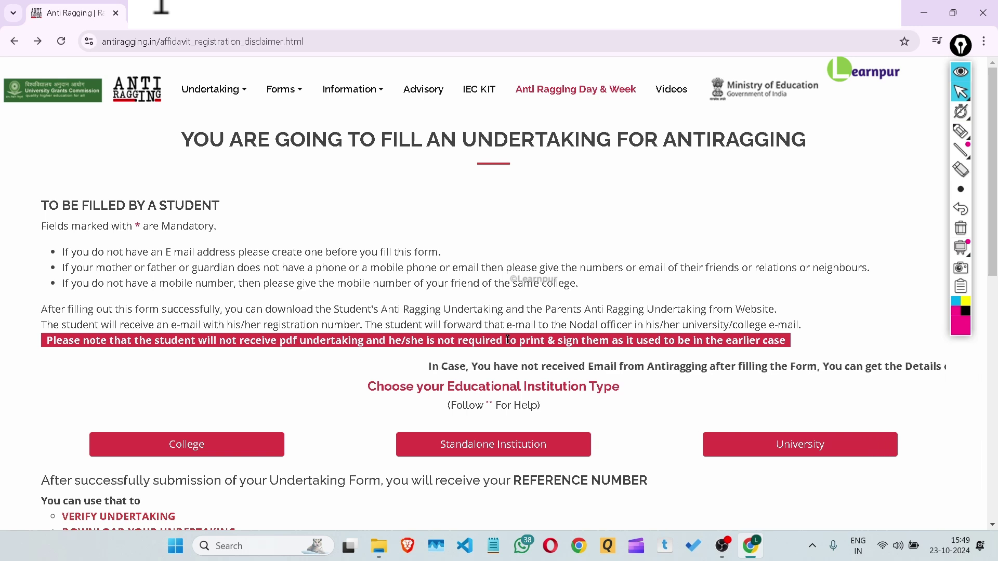
Step: Circle the College, Standalone Institution and University options with the pen, tick the last two, and clear the annotations
left_click(967, 133)
left_click_drag(176, 360, 88, 462)
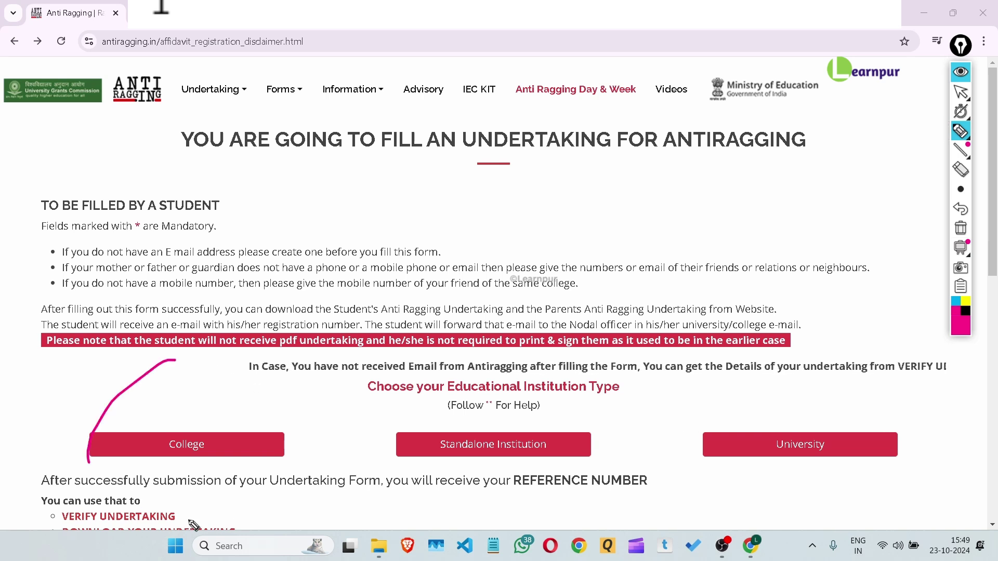
left_click_drag(188, 521, 151, 376)
mouse_move(452, 366)
left_mouse_down()
mouse_move(428, 373)
mouse_move(591, 416)
mouse_move(365, 400)
left_mouse_up()
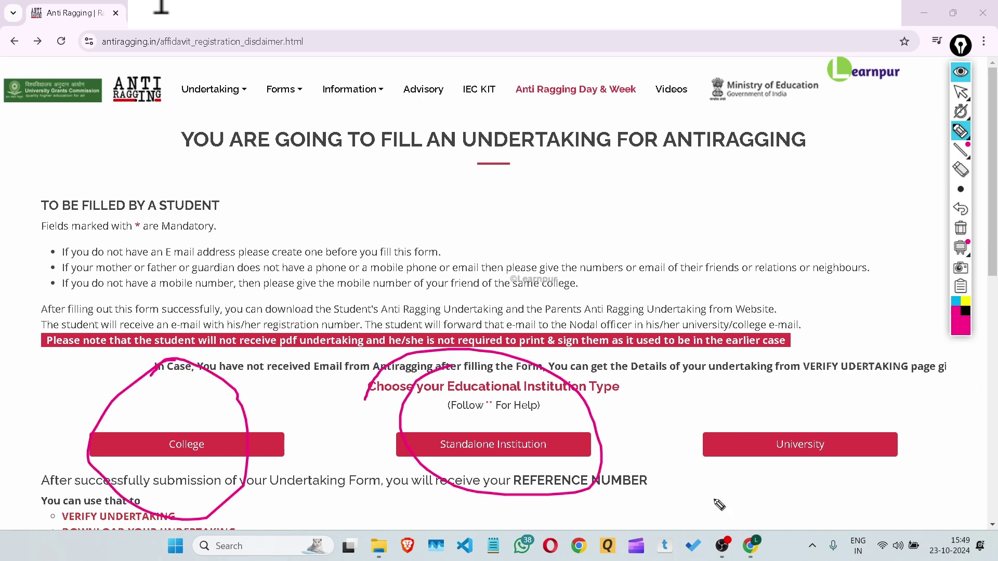
mouse_move(716, 401)
left_mouse_down()
mouse_move(714, 412)
mouse_move(736, 321)
left_mouse_up()
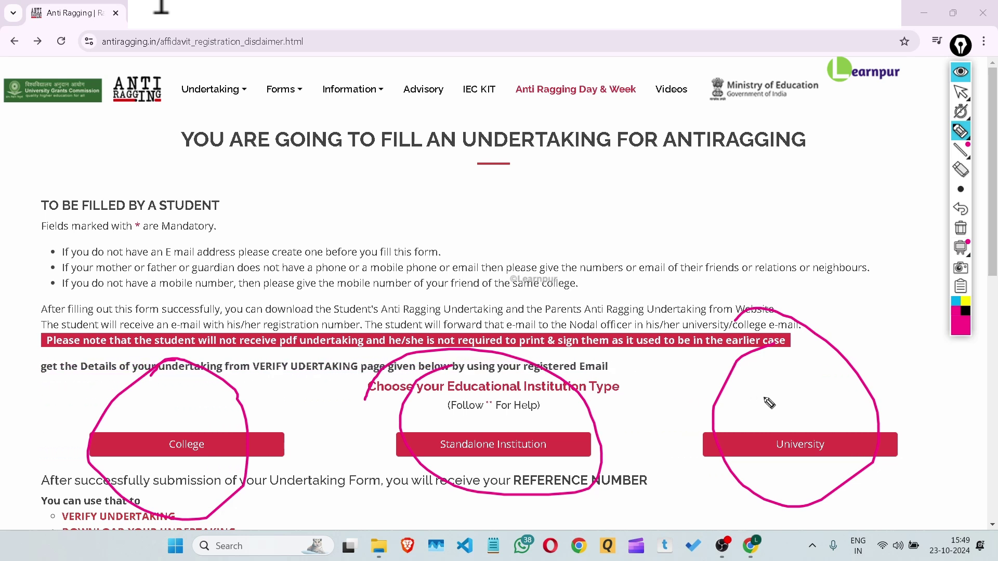
left_click_drag(763, 378, 892, 329)
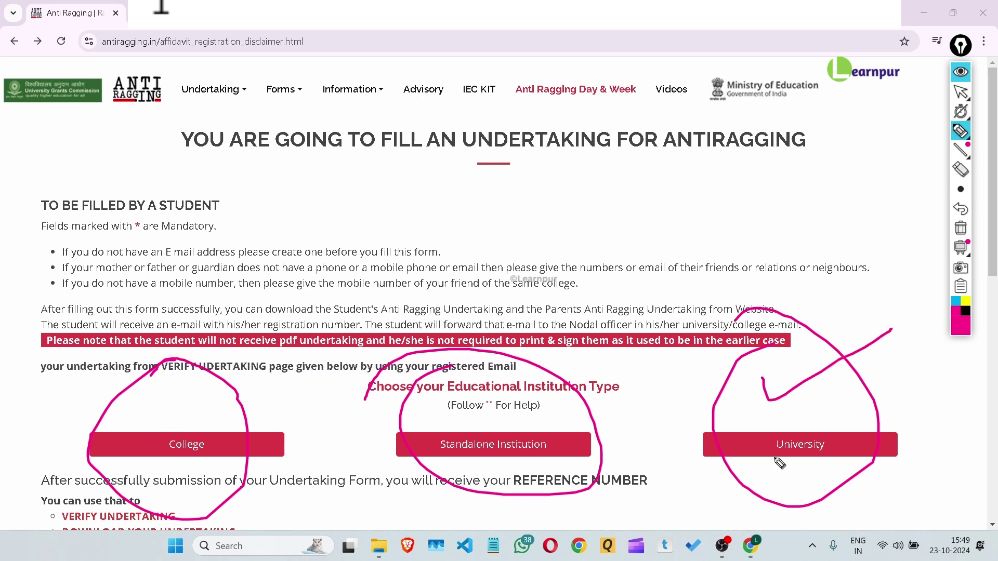
mouse_move(552, 399)
left_mouse_down()
mouse_move(564, 408)
mouse_move(660, 353)
left_mouse_up()
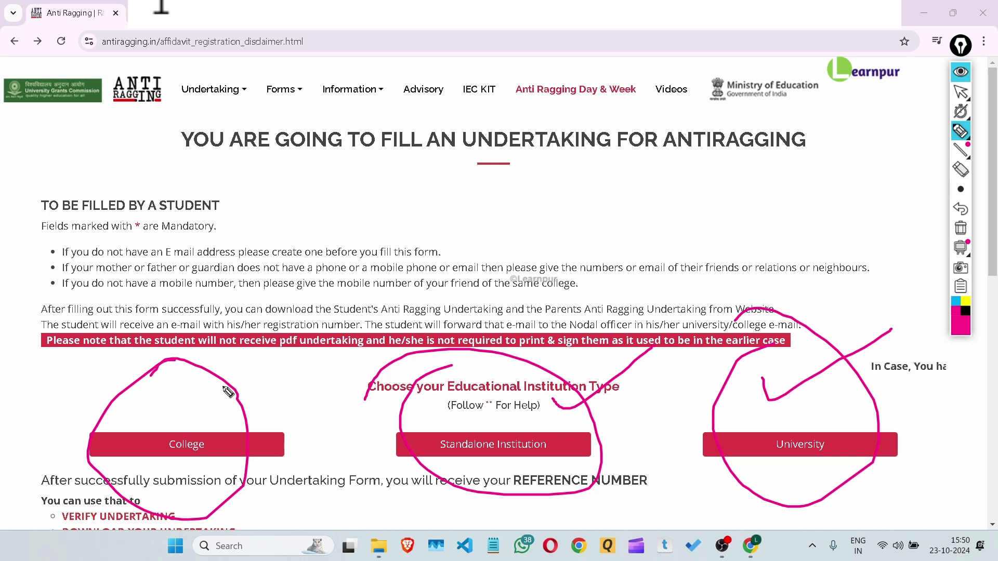
mouse_move(156, 375)
left_mouse_down()
mouse_move(148, 429)
mouse_move(185, 403)
mouse_move(136, 417)
left_mouse_up()
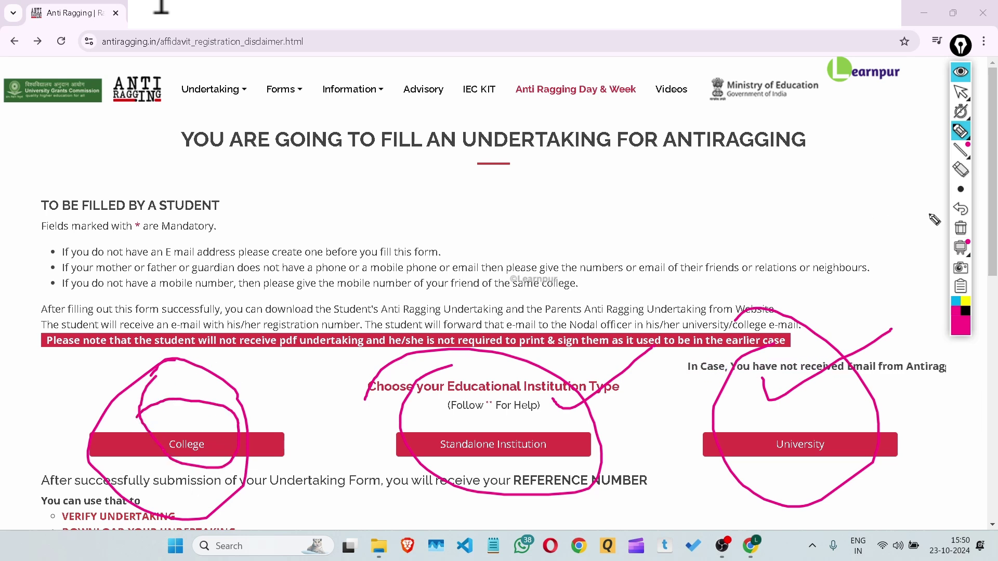
left_click(961, 228)
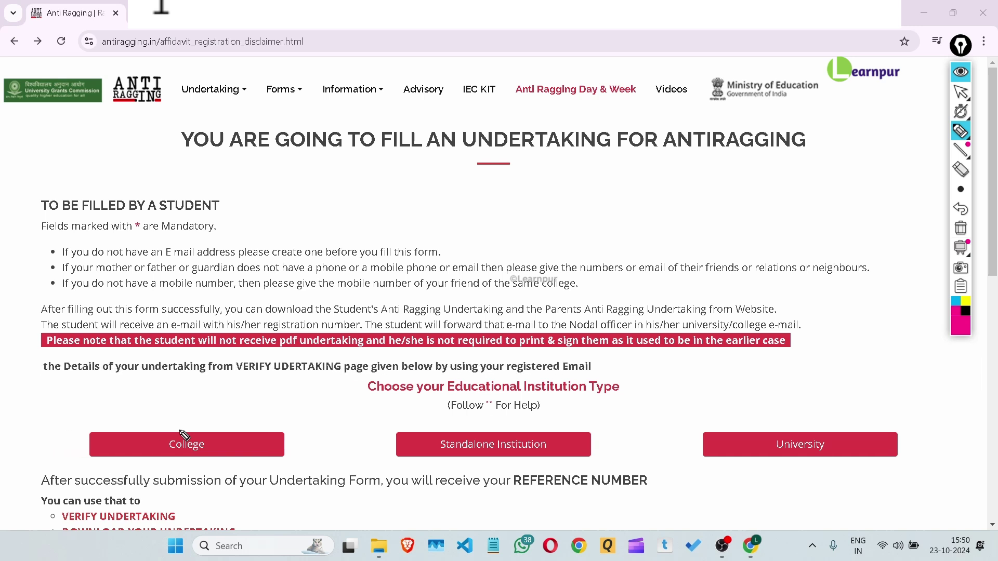
Step: Choose College as the educational institution type and look over the student, parent and college sections of the registration form
left_click(961, 91)
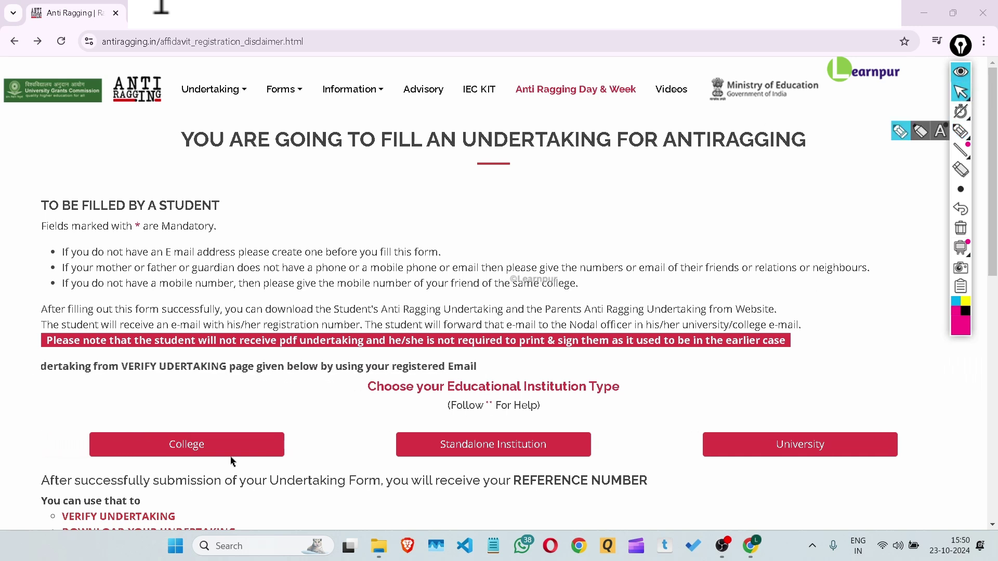
left_click(195, 450)
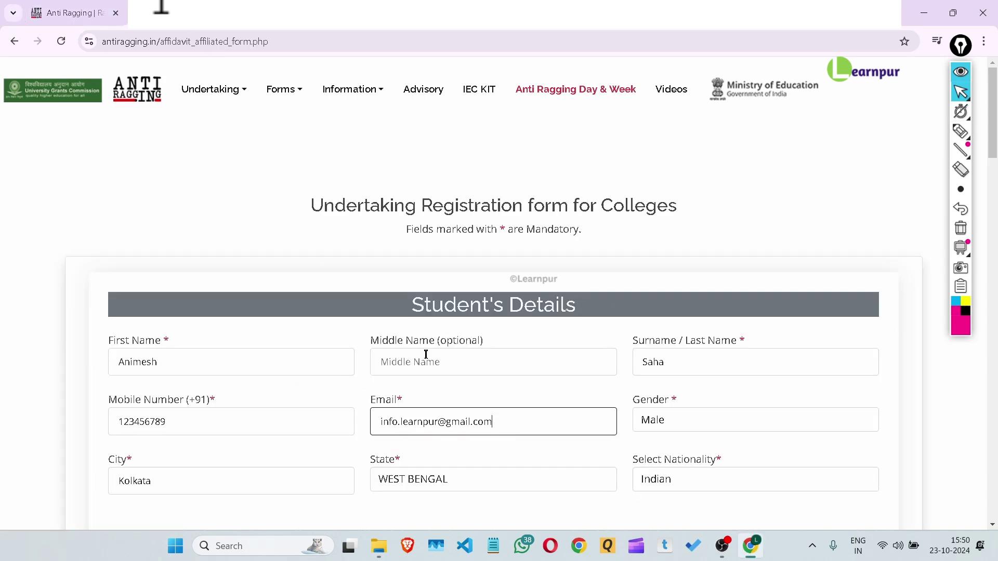
scroll(426, 355, "down", 8)
scroll(434, 350, "up", 8)
scroll(442, 344, "down", 4)
scroll(448, 341, "down", 4)
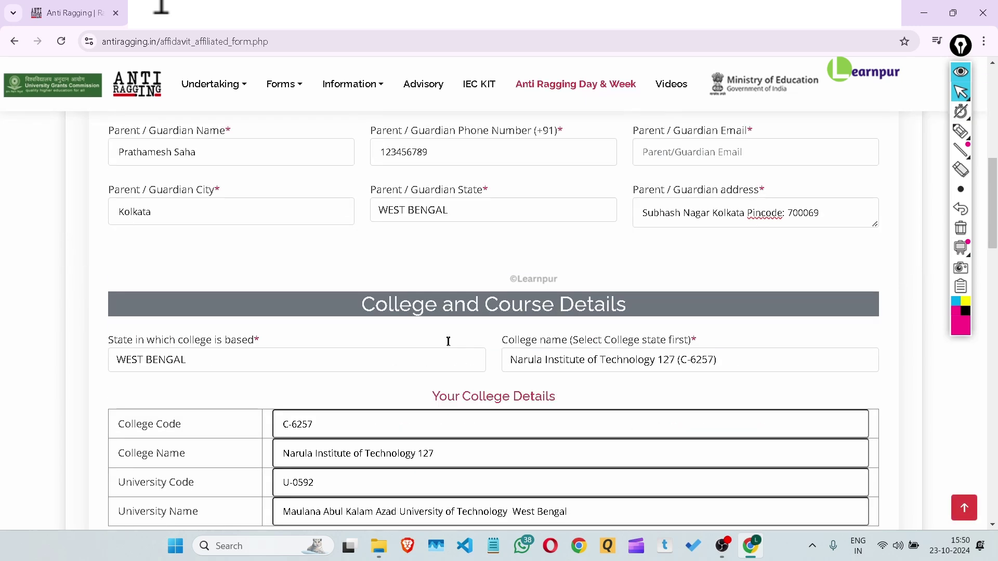
scroll(448, 342, "up", 4)
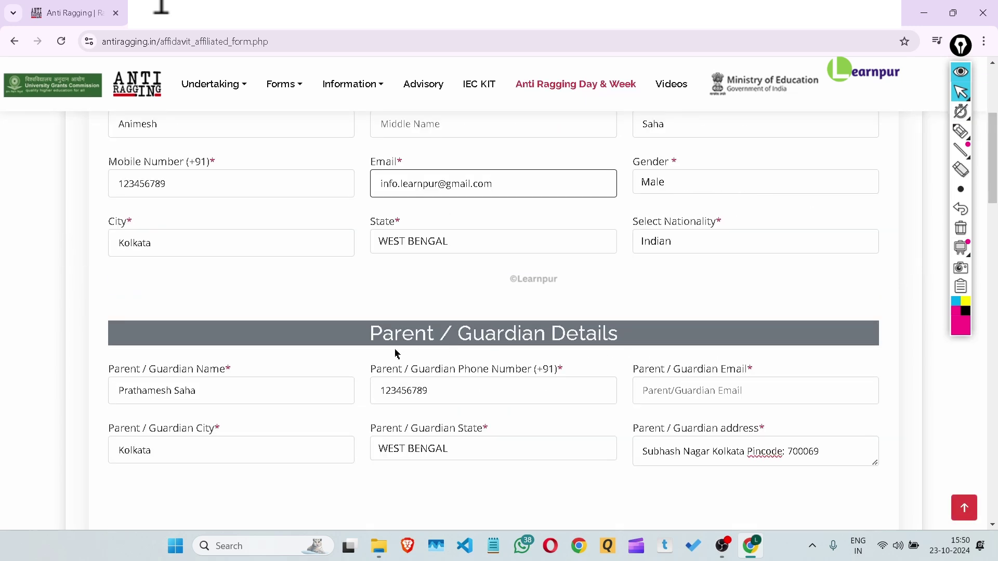
scroll(400, 348, "up", 4)
Step: Mark First Name and the Surname asterisk with the pen, clear the ink, and tick First Name and Mobile Number
left_click(961, 131)
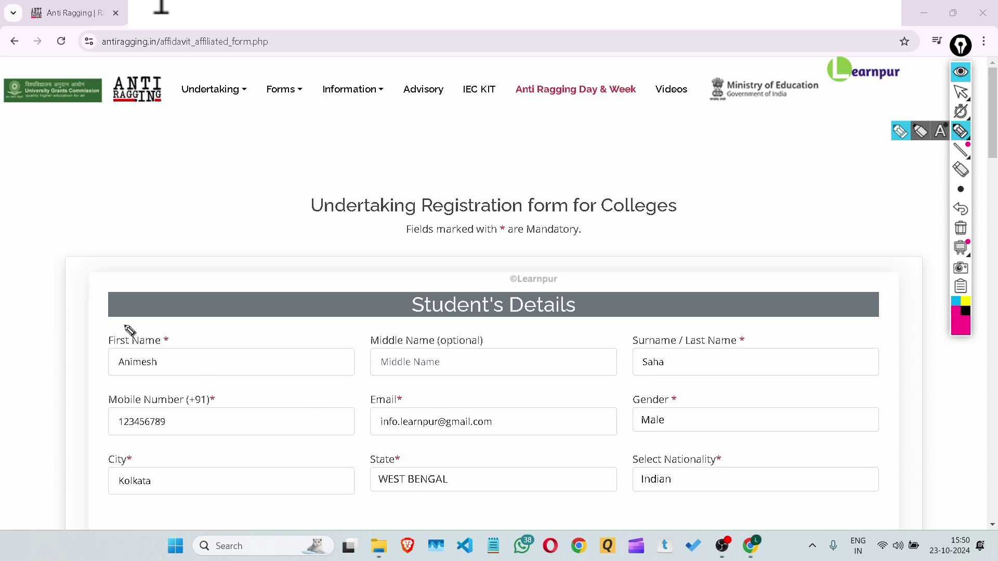
left_click_drag(124, 325, 248, 271)
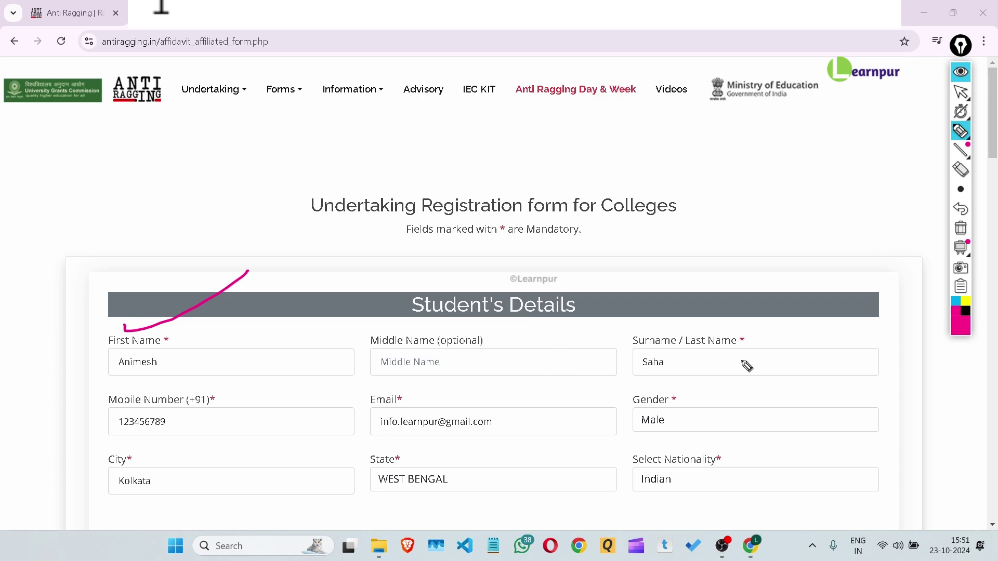
mouse_move(743, 310)
left_mouse_down()
mouse_move(755, 319)
mouse_move(745, 311)
left_mouse_up()
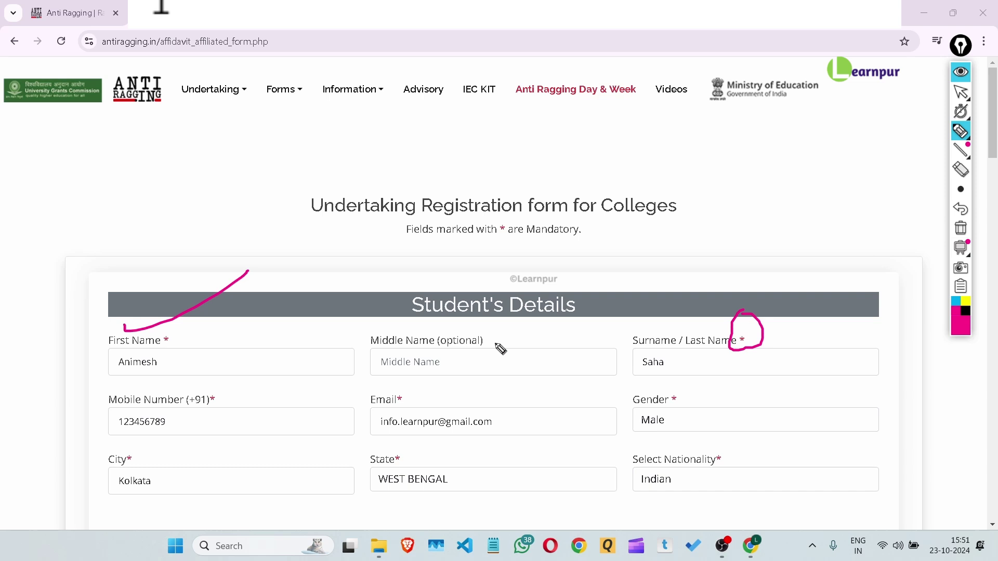
left_click(956, 234)
left_click_drag(220, 328, 286, 294)
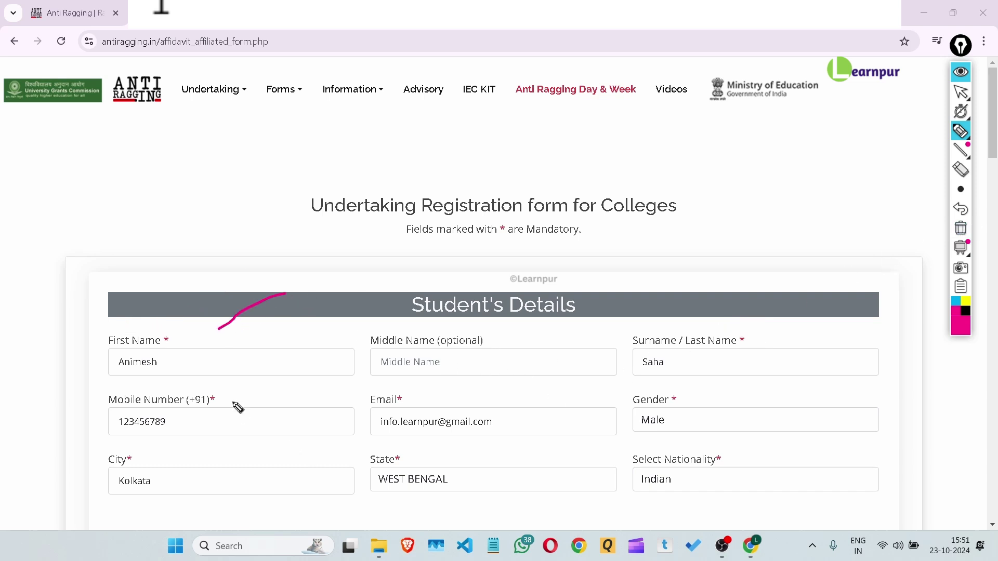
left_click_drag(229, 397, 275, 374)
Step: Set the student's gender to Male
left_click(960, 91)
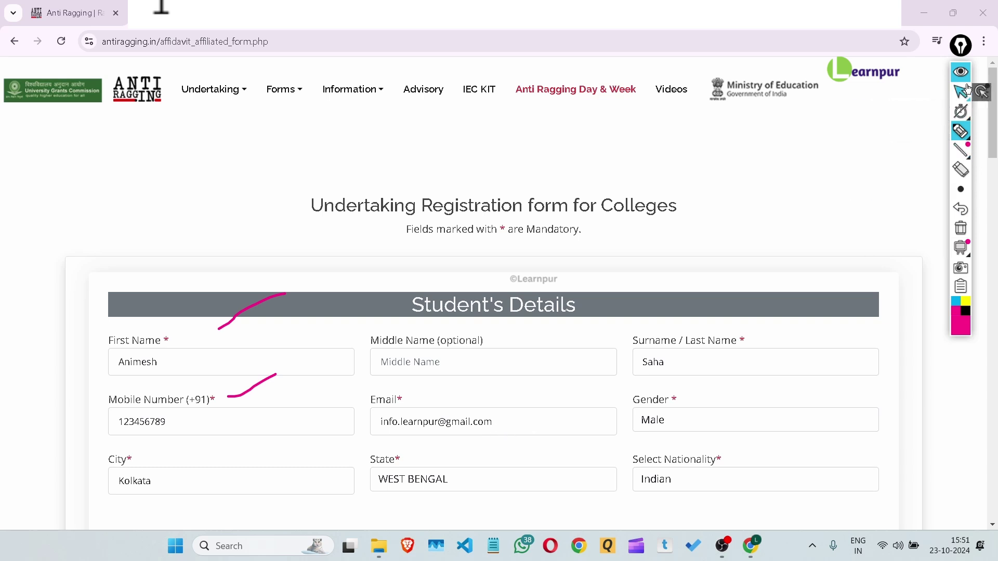
left_click(679, 419)
left_click(664, 441)
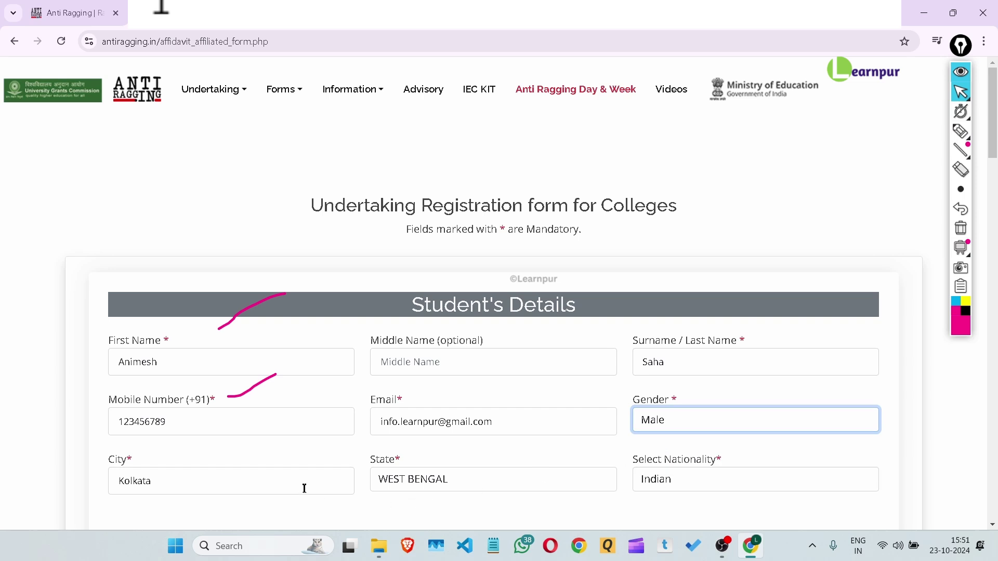
Step: Circle and tick the student's City field with the pen, and clear all annotations from the form
left_click(961, 131)
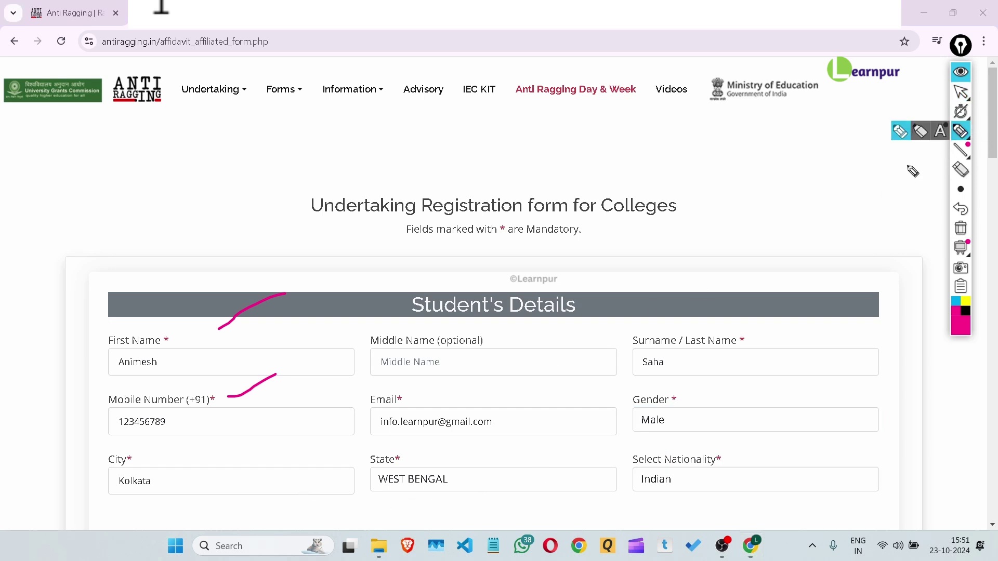
mouse_move(220, 450)
left_mouse_down()
mouse_move(116, 445)
mouse_move(229, 508)
mouse_move(214, 460)
left_mouse_up()
left_click_drag(145, 514, 235, 485)
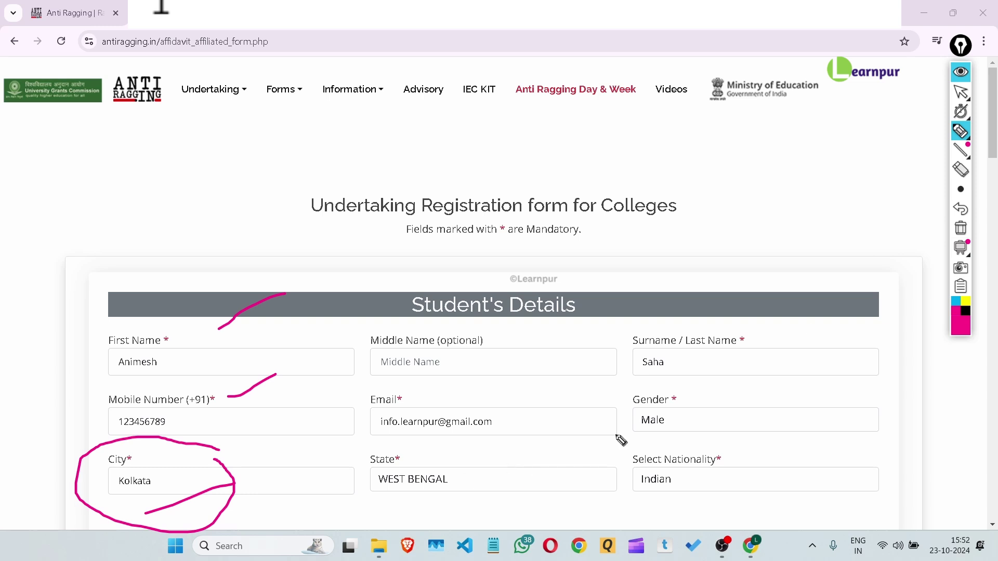
left_click(962, 231)
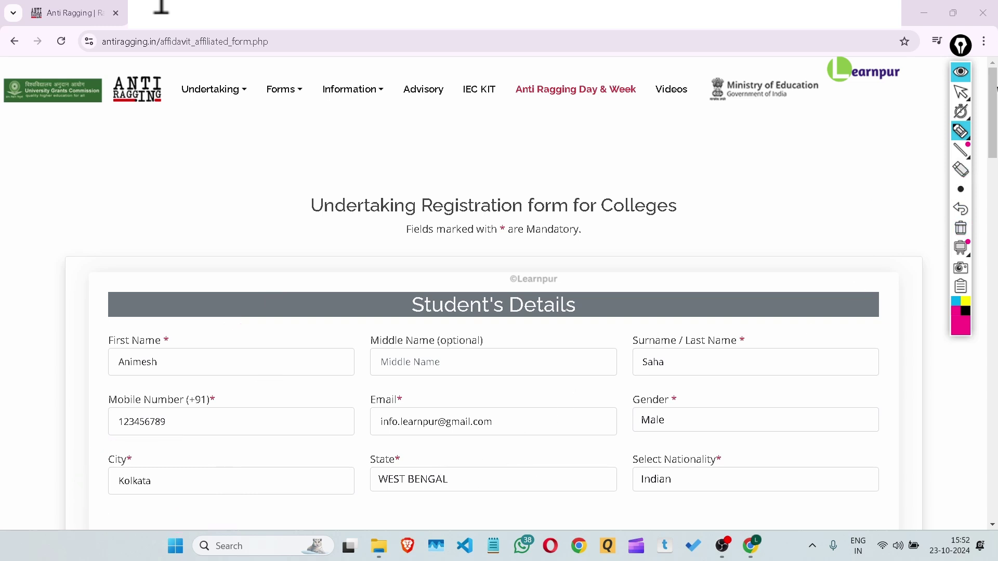
Step: Hide the annotation tools, view the State options in the Student's Details, and return to the City field
left_click(967, 80)
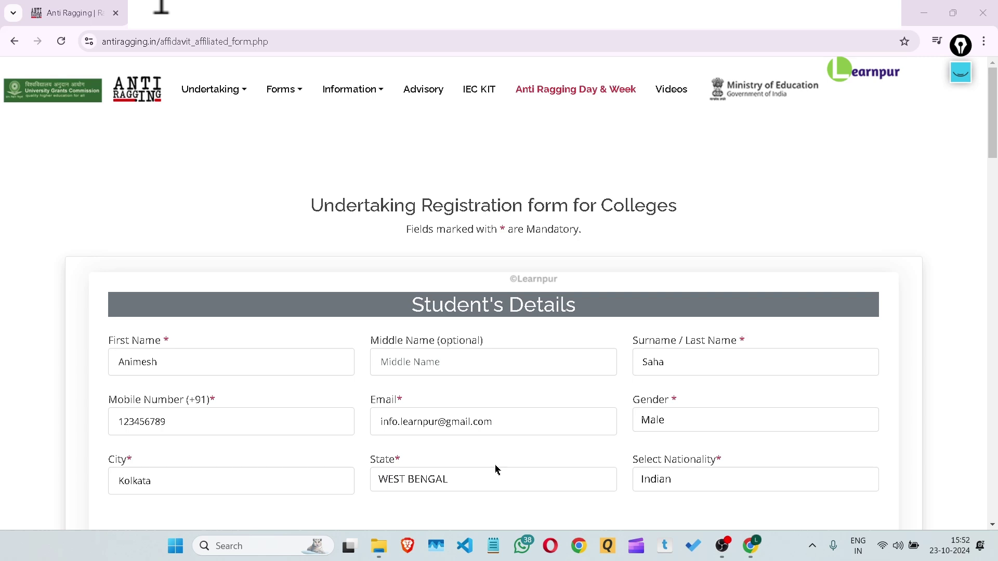
left_click(485, 478)
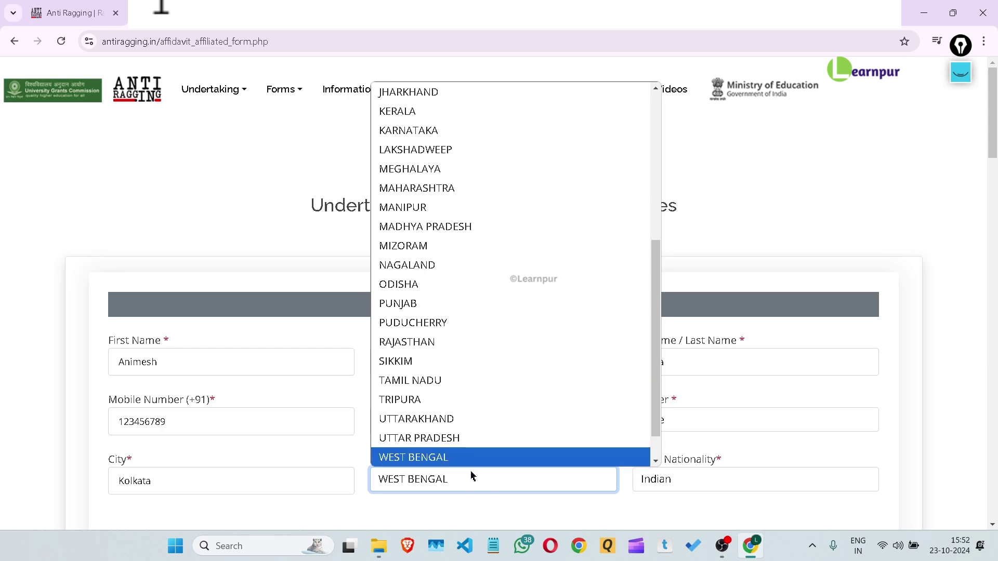
left_click(269, 492)
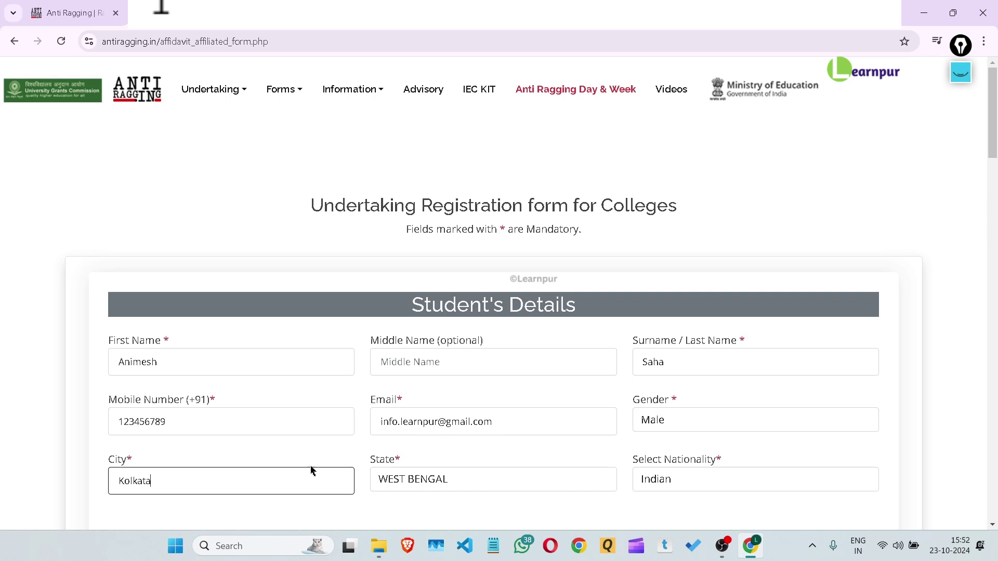
Step: Bring back the annotation tools and set the student's nationality to Indian
scroll(291, 470, "down", 5)
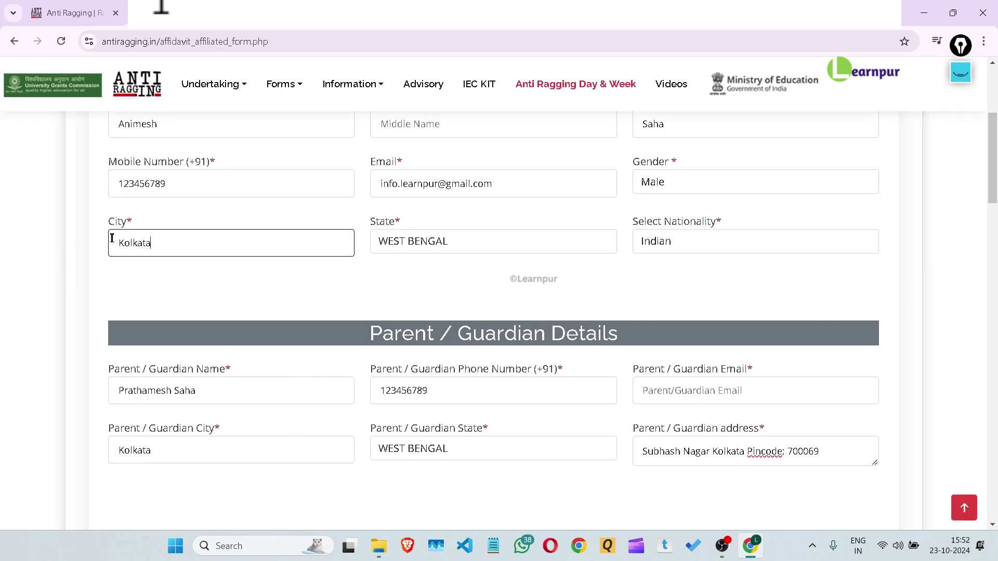
left_click(960, 73)
mouse_move(963, 149)
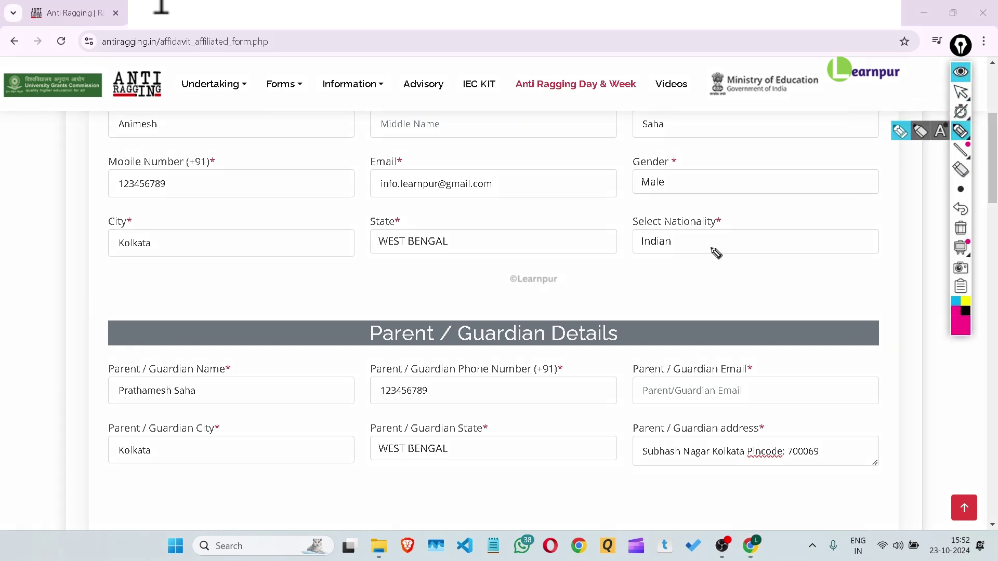
left_click(960, 92)
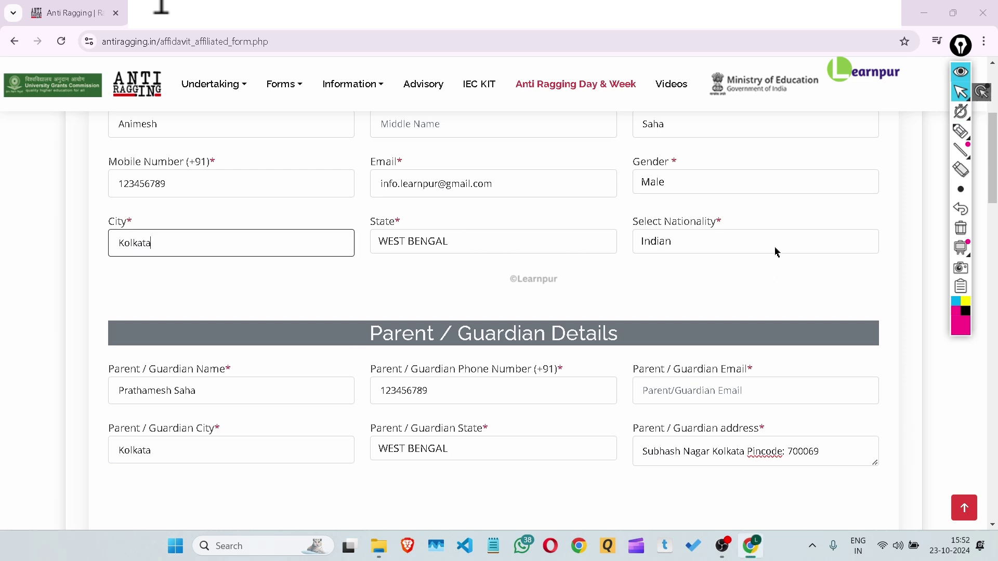
left_click(775, 250)
left_click(655, 264)
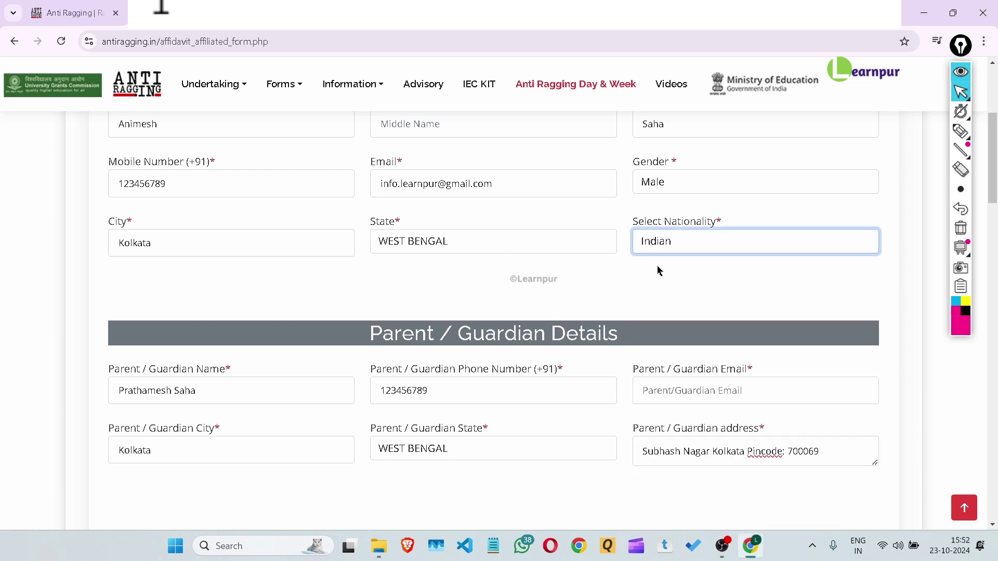
left_click(585, 283)
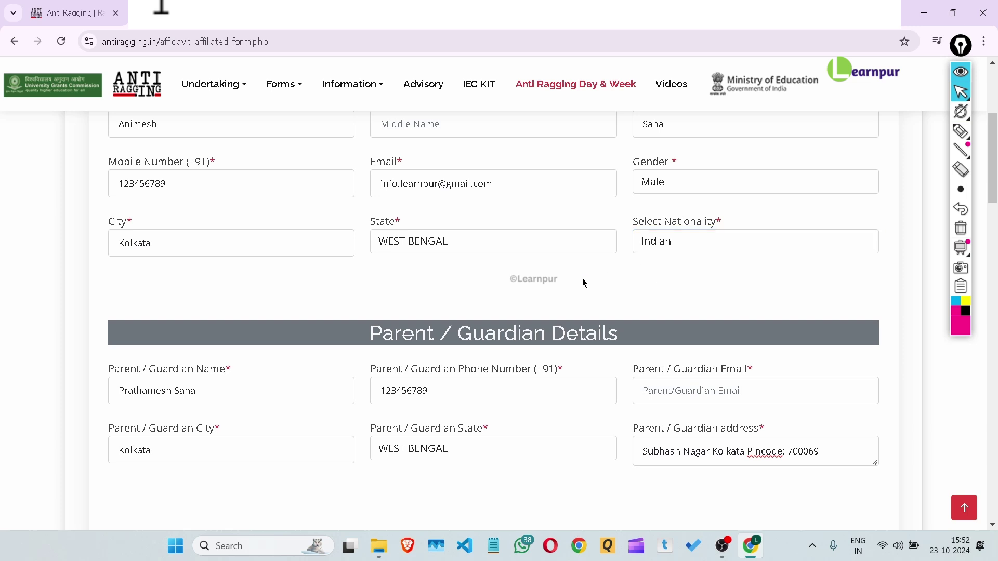
Step: Set the student's state to WEST BENGAL
left_click(450, 243)
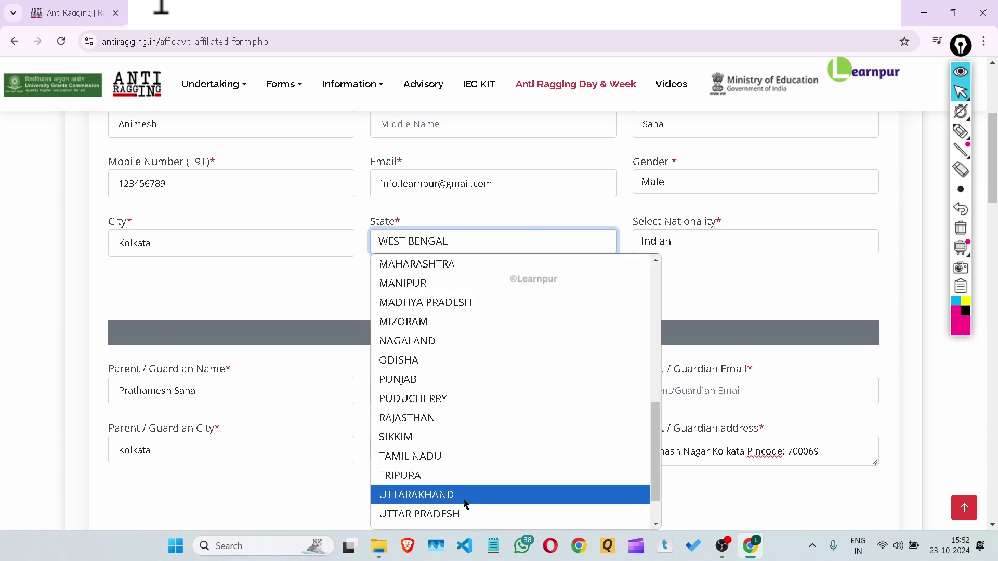
scroll(457, 501, "down", 1)
left_click(423, 483)
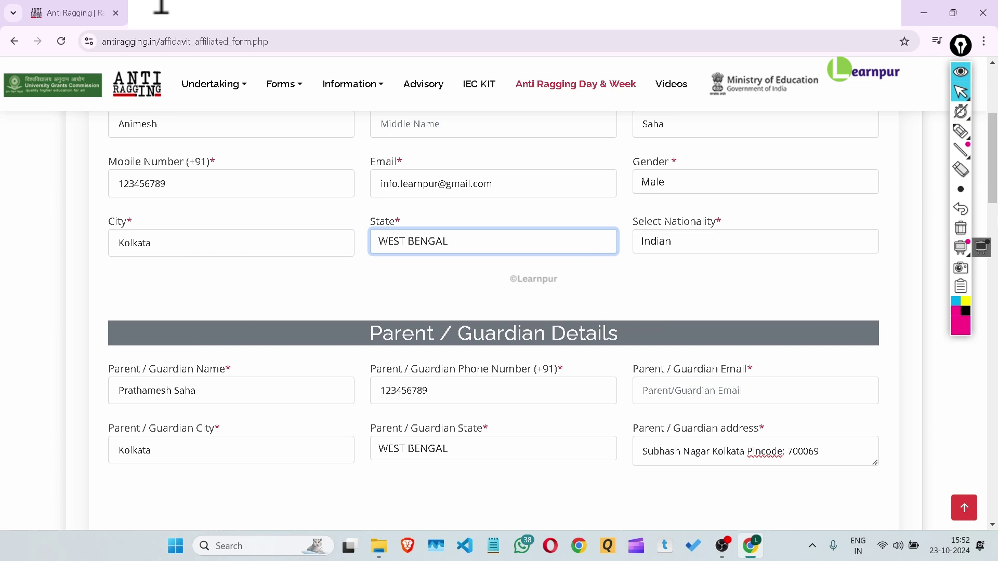
Step: Tick the Parent / Guardian Name field with the pen and underline the Parent / Guardian address
left_click(962, 130)
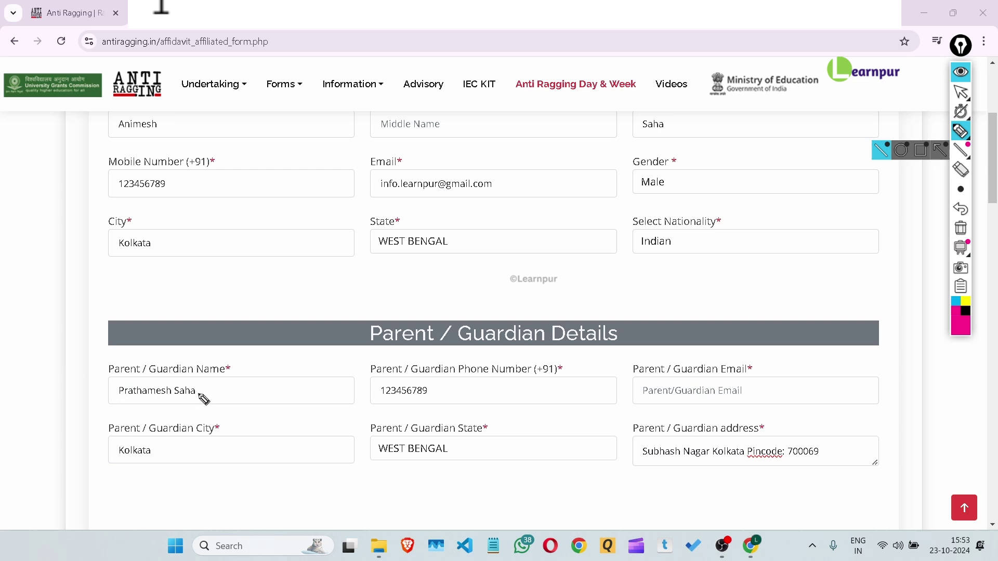
left_click_drag(203, 397, 261, 365)
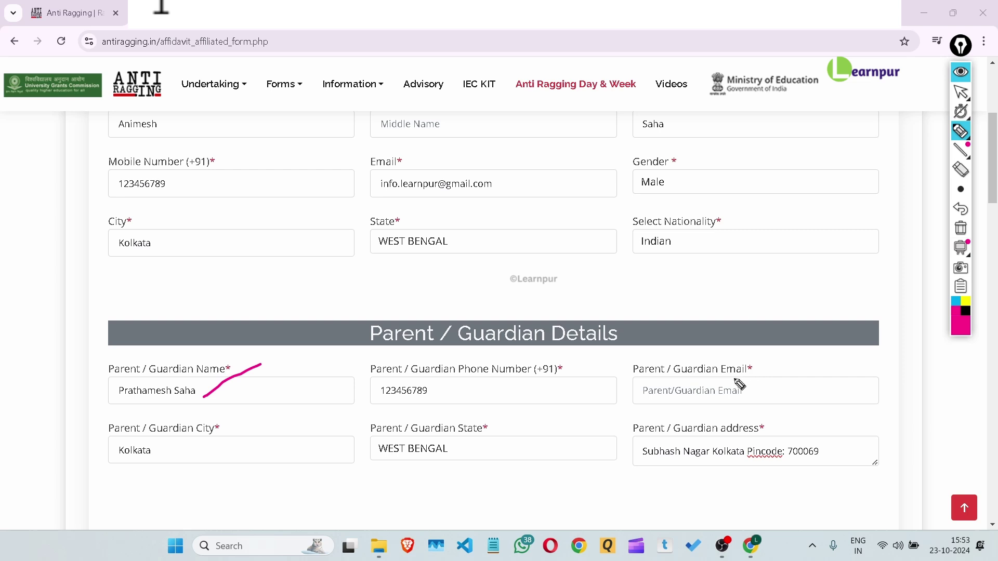
left_click(960, 92)
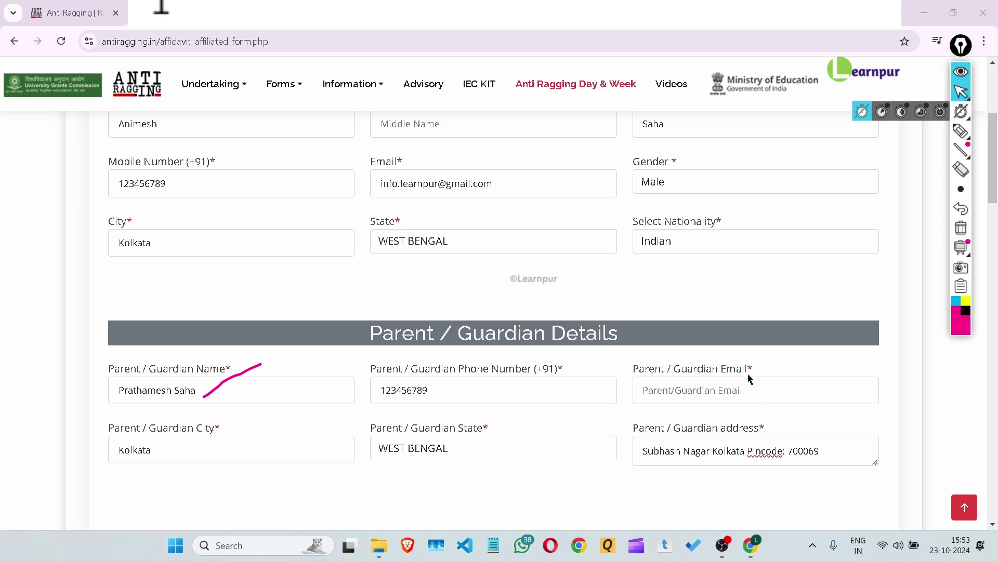
left_click(960, 131)
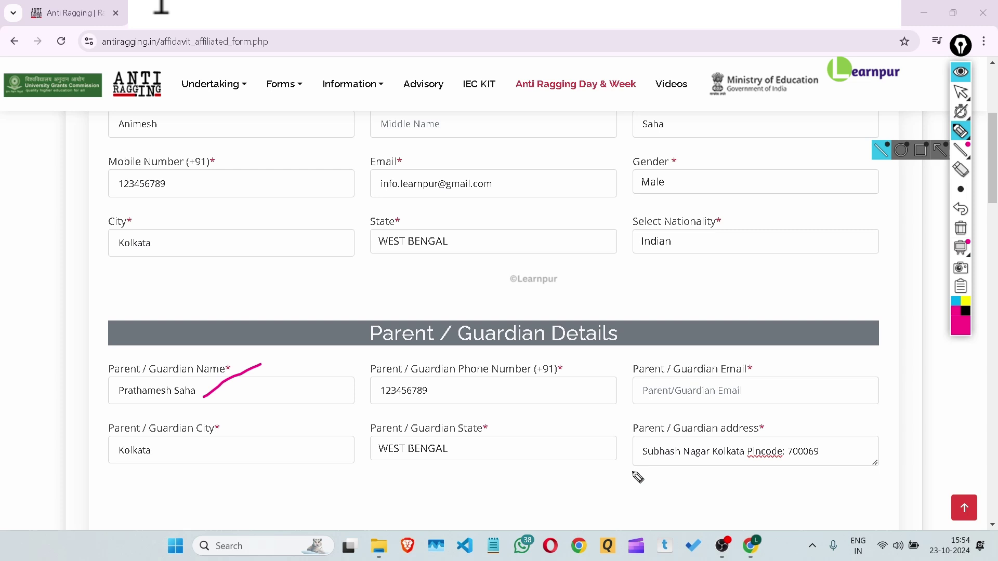
left_click_drag(625, 488, 826, 468)
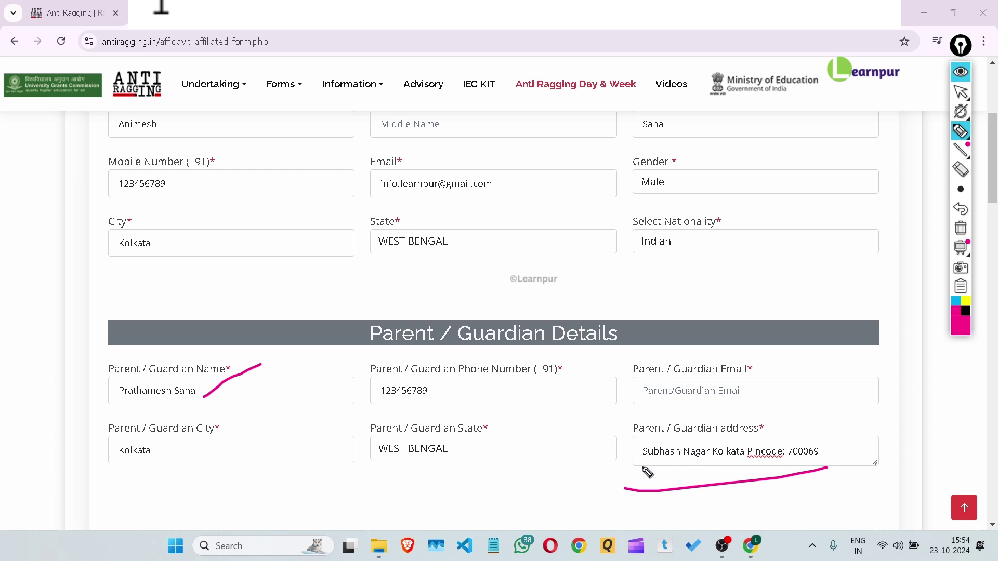
Step: Leave the pen tool and review the form from the Student's Details through the College and Course Details
left_click(960, 92)
scroll(659, 452, "down", 5)
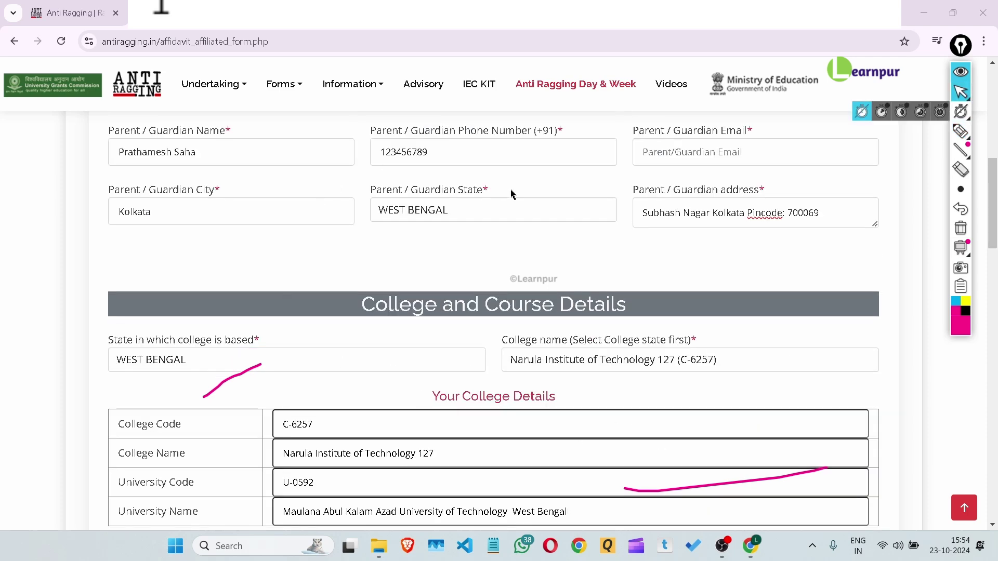
scroll(515, 198, "up", 9)
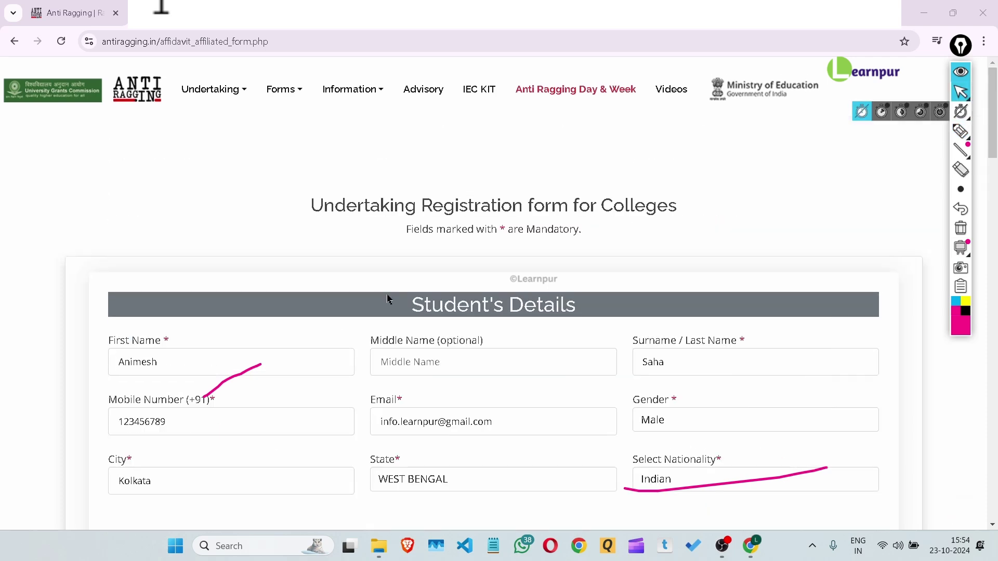
scroll(390, 302, "down", 4)
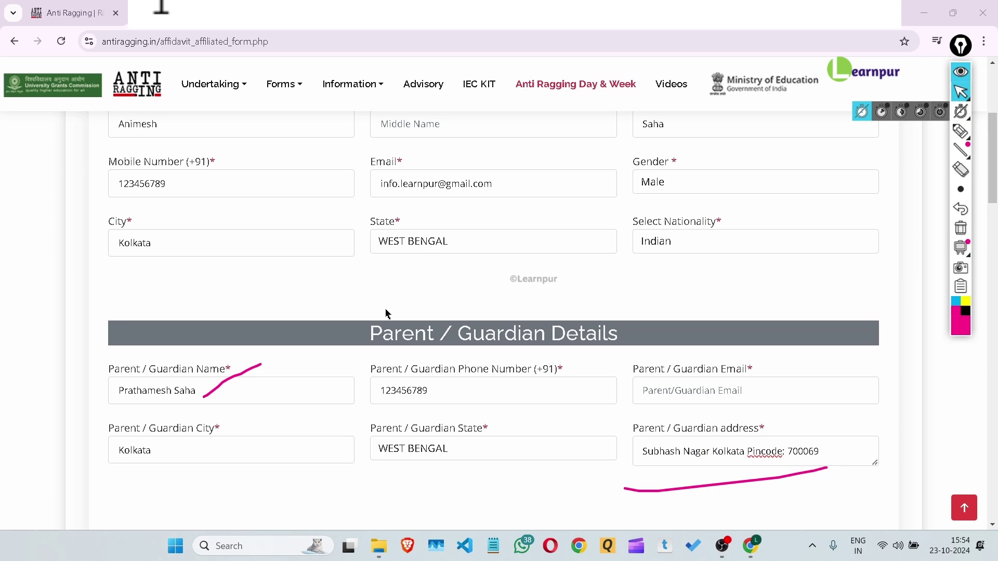
scroll(386, 325, "up", 4)
scroll(343, 333, "down", 4)
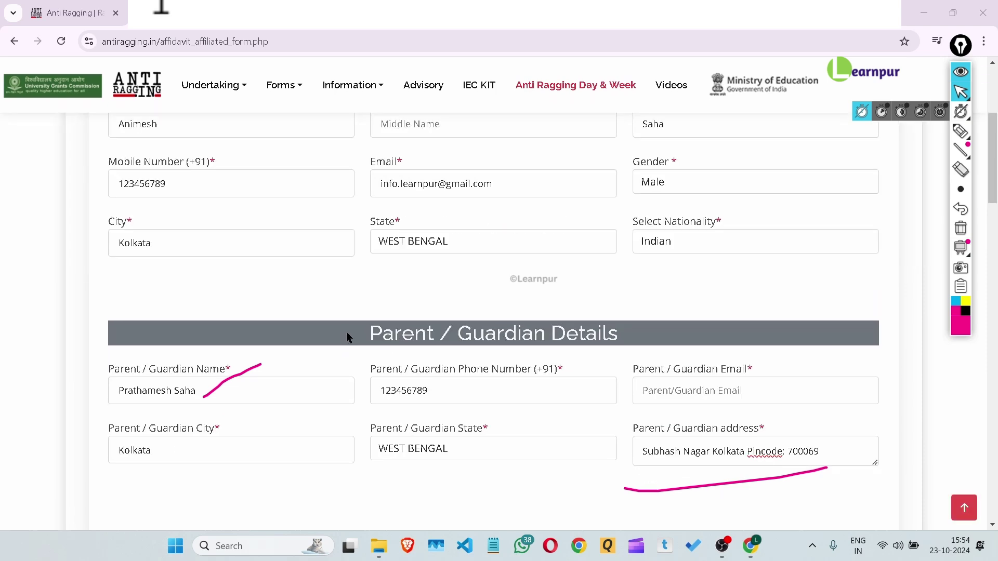
scroll(363, 332, "down", 4)
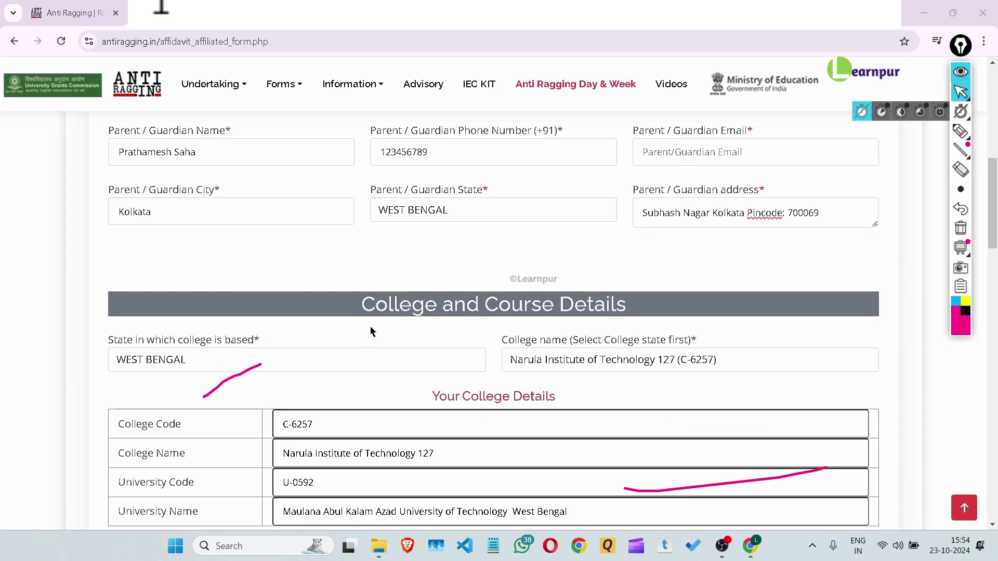
scroll(617, 263, "down", 3)
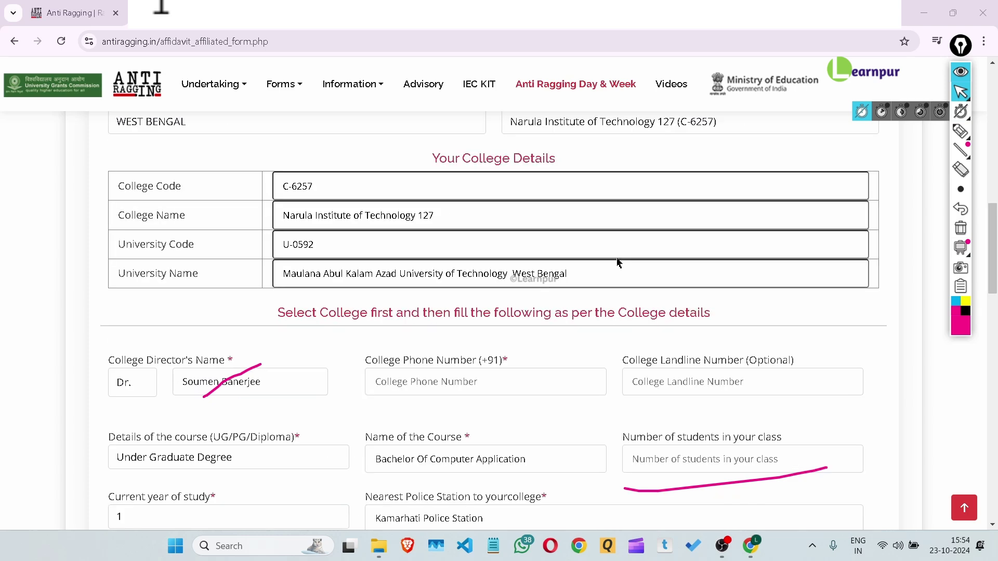
scroll(617, 262, "up", 3)
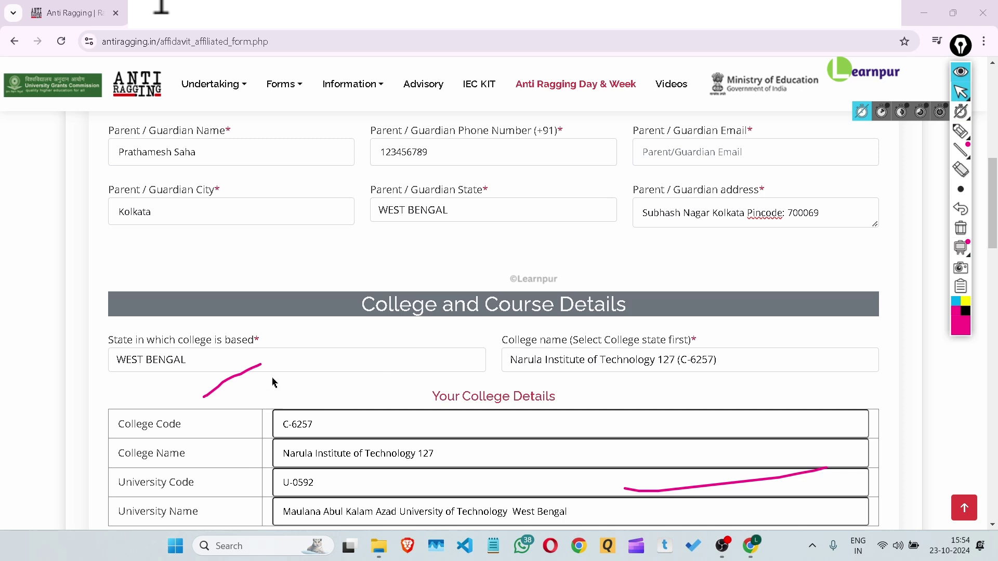
Step: Set the state in which the college is based to WEST BENGAL, after trying another state
left_click(273, 362)
scroll(218, 322, "down", 1)
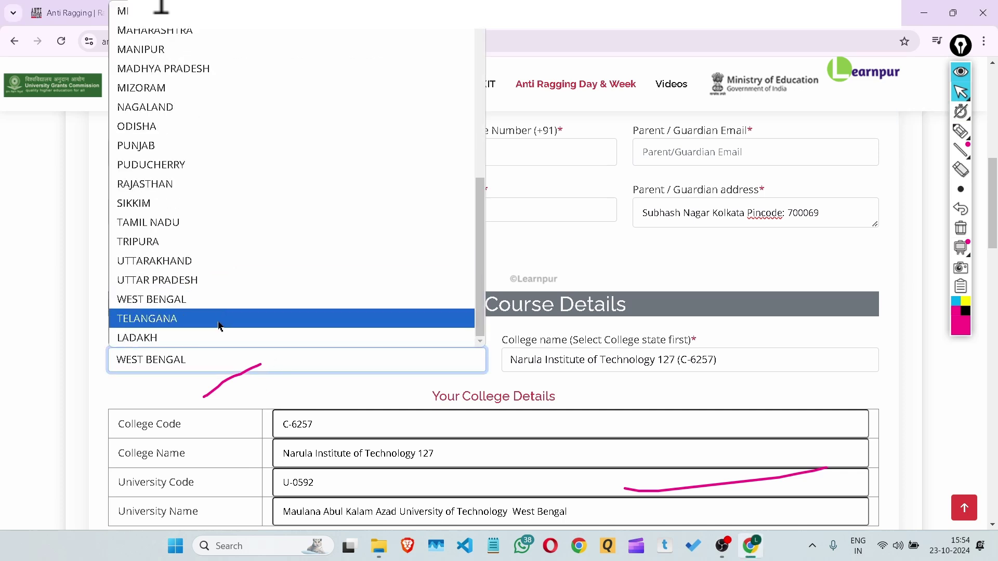
left_click(185, 304)
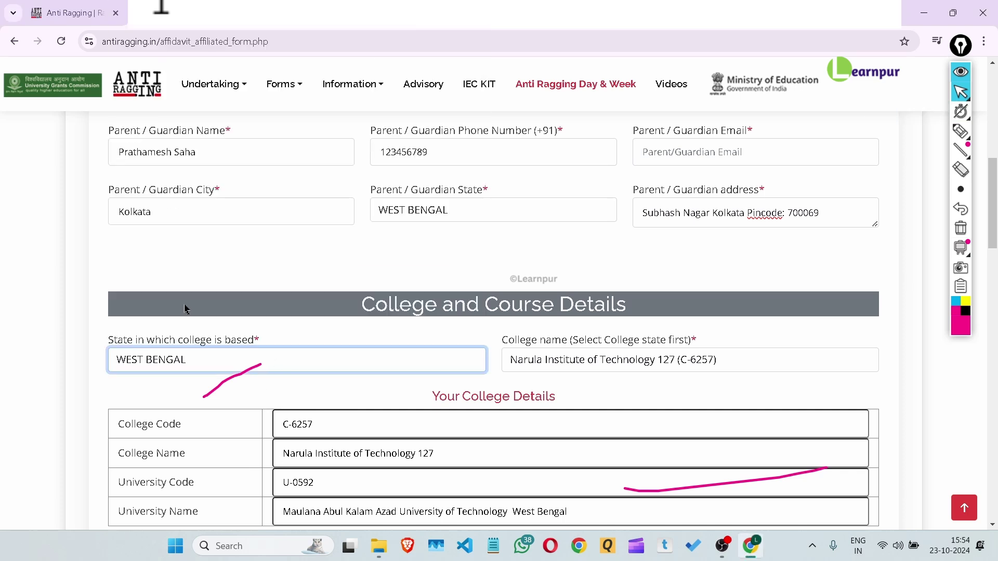
left_click(383, 357)
left_click(223, 203)
left_click(288, 360)
left_click(146, 301)
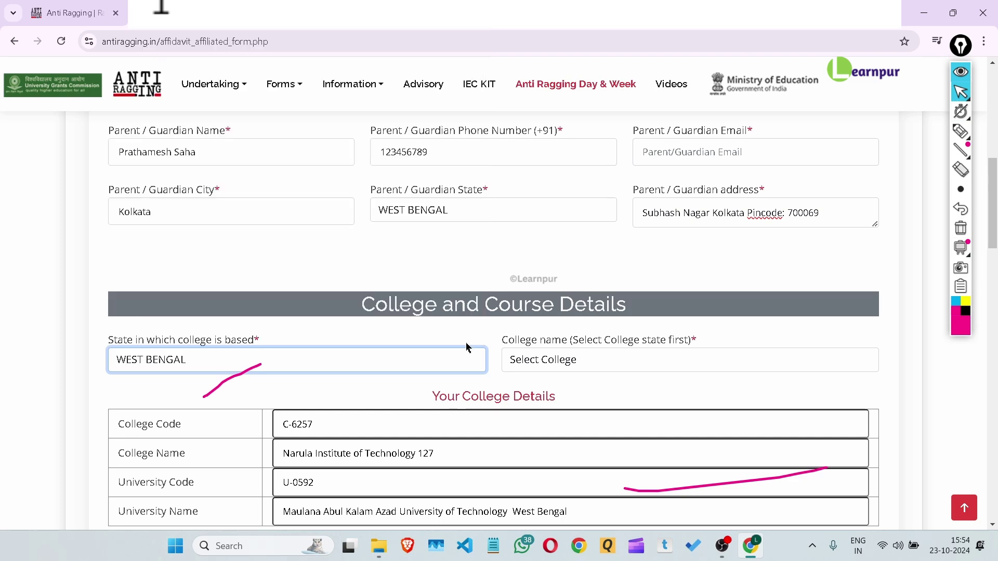
Step: Find Narula in the list of colleges and choose Narula Institute of Technology 127 (C-6257) as the college name
left_click(531, 363)
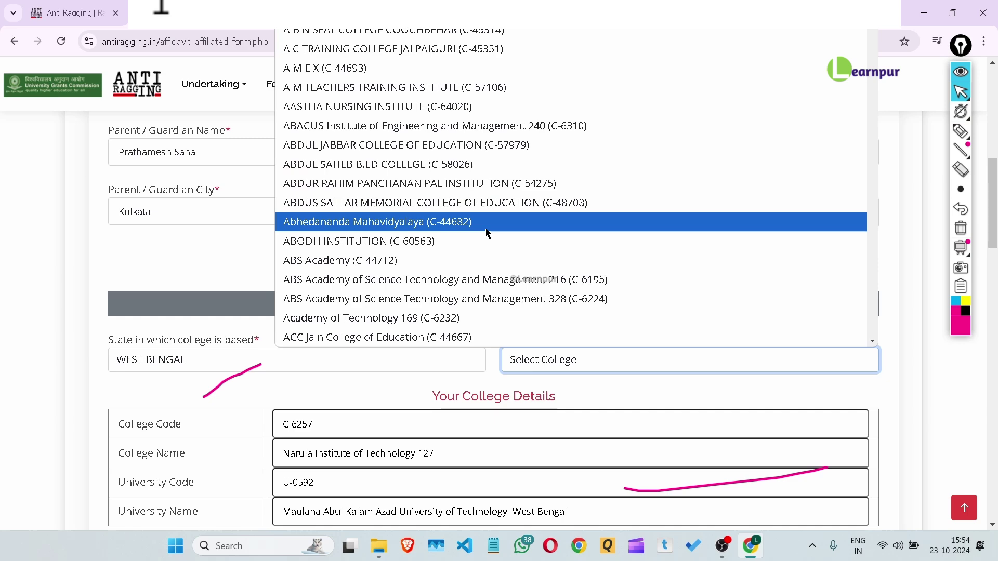
scroll(488, 234, "down", 15)
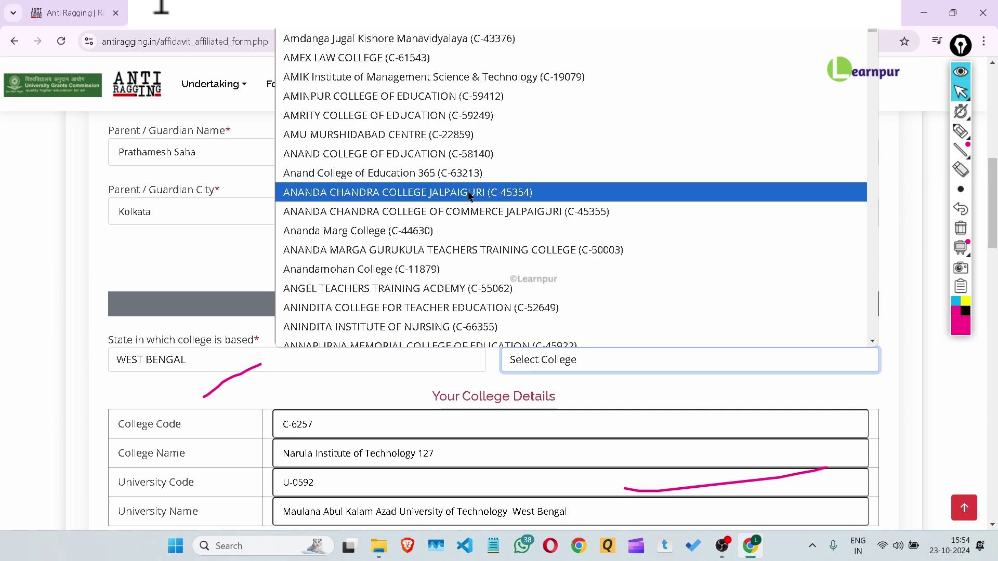
type("narula")
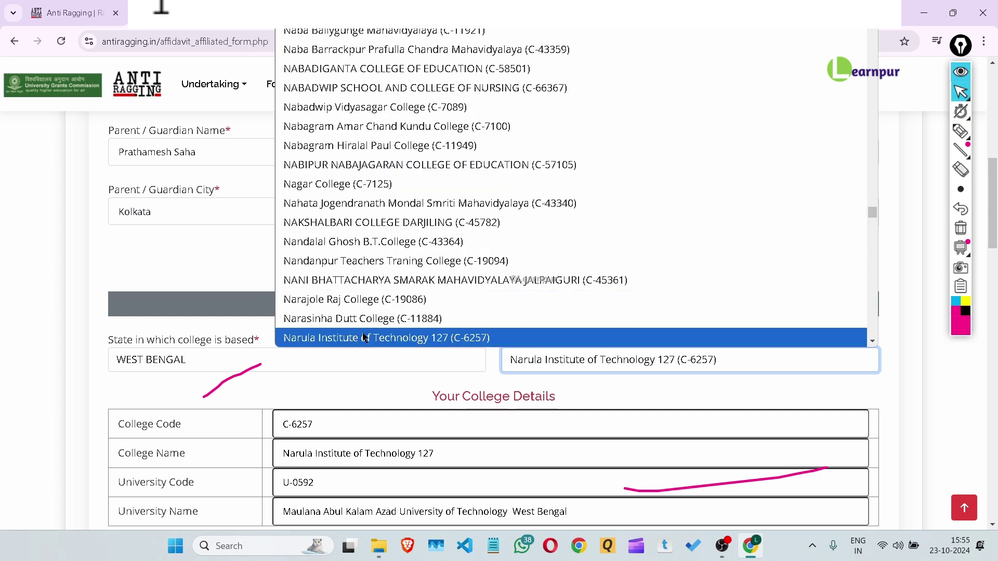
left_click(369, 338)
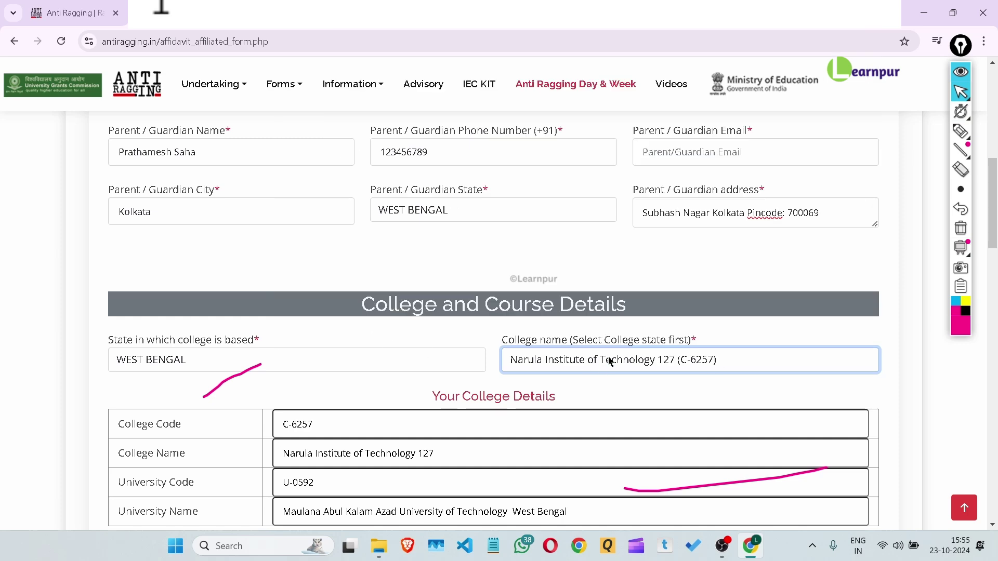
Step: Set the title of the College Director's Name to Dr
scroll(610, 360, "down", 5)
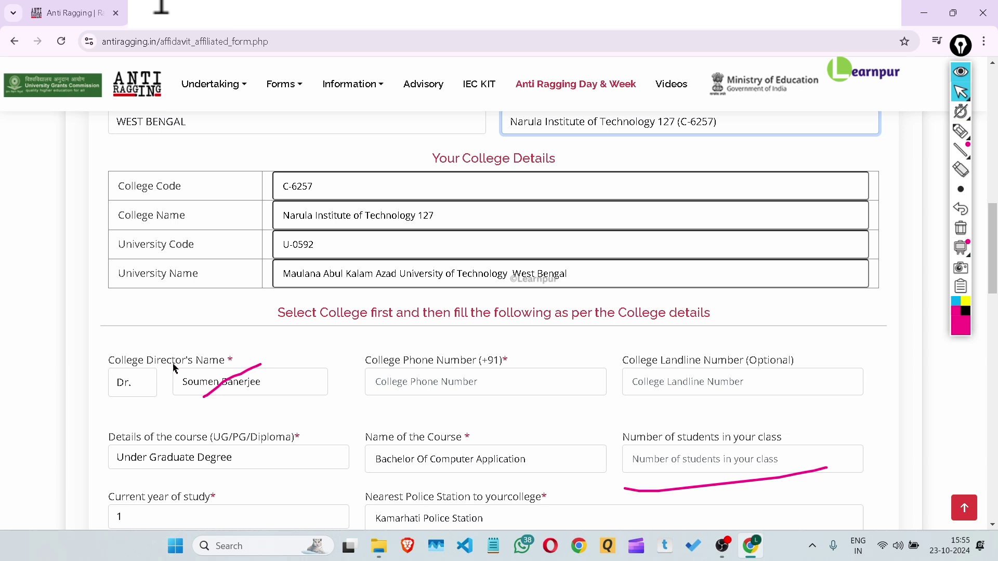
left_click(127, 390)
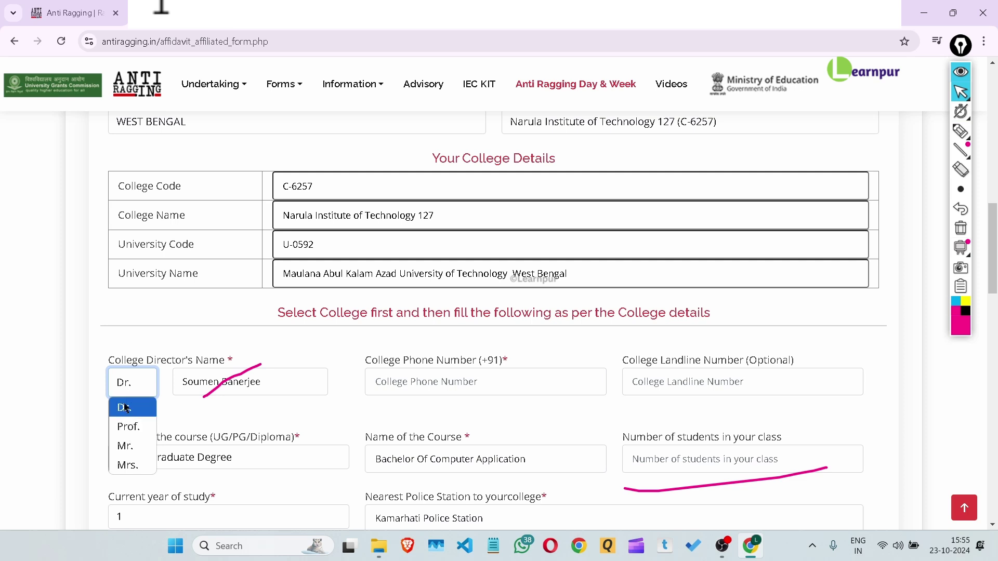
left_click(124, 405)
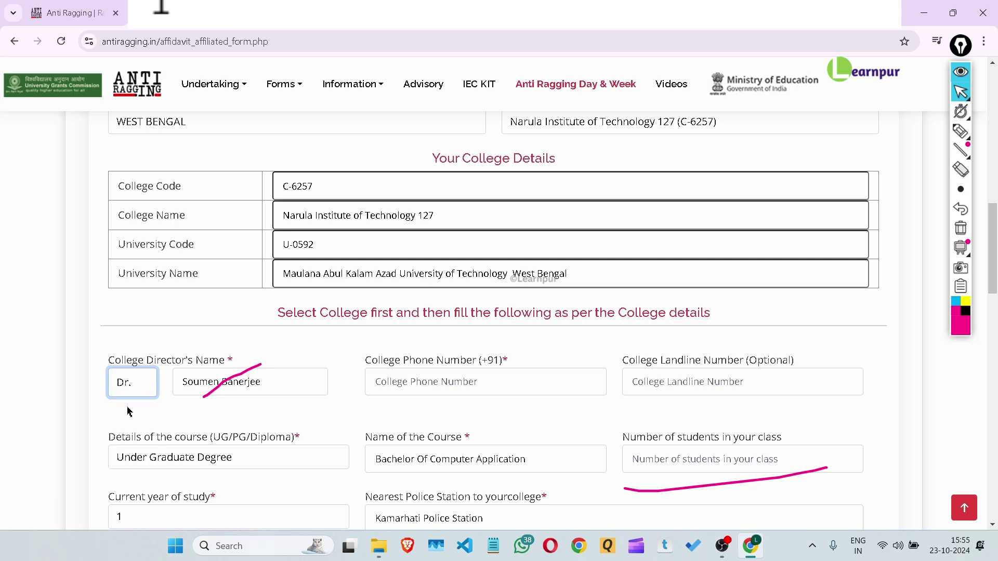
left_click(221, 410)
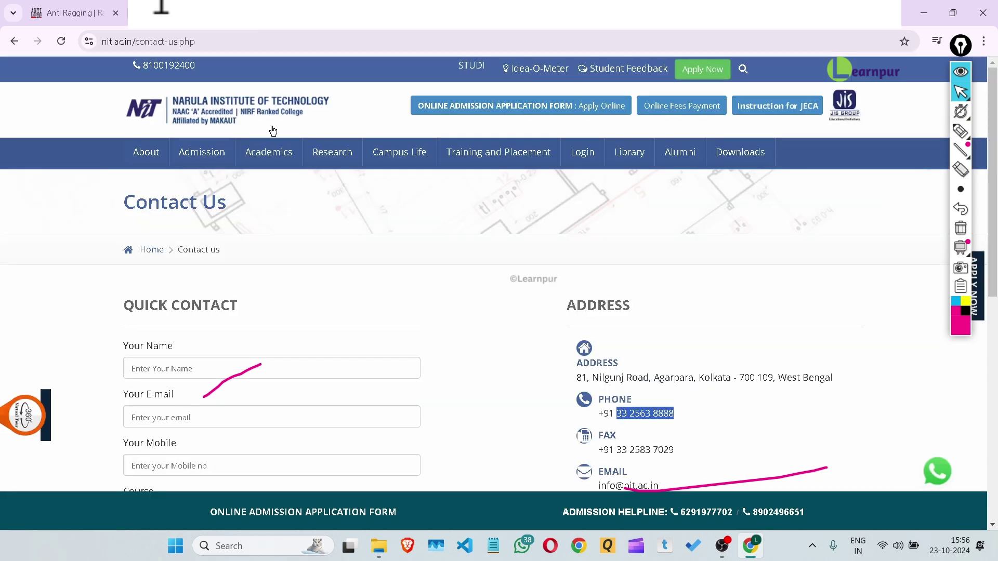
Step: Look over the Narula Institute of Technology Contact Us page and copy the college's phone number
mouse_move(269, 156)
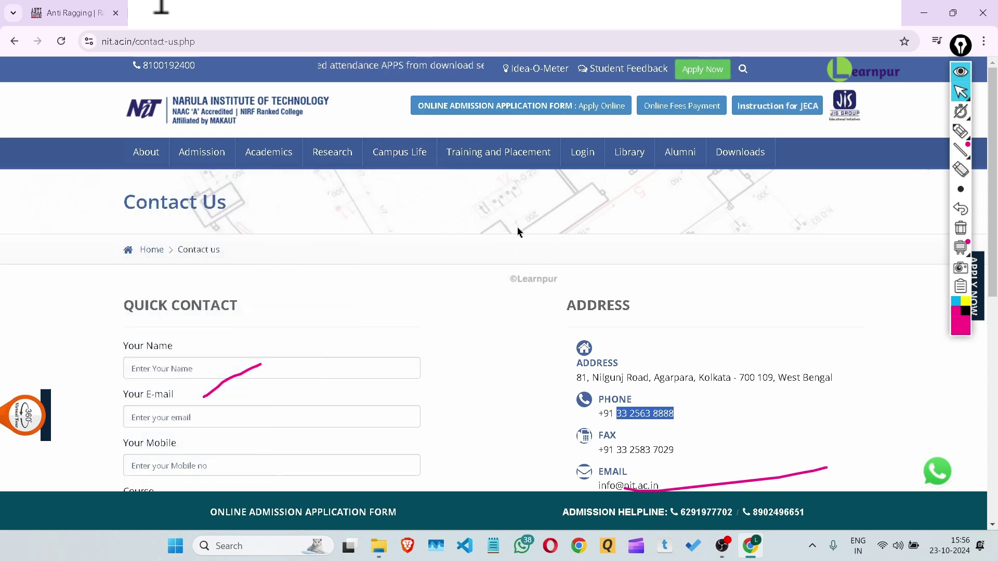
scroll(525, 307, "down", 6)
scroll(525, 310, "up", 6)
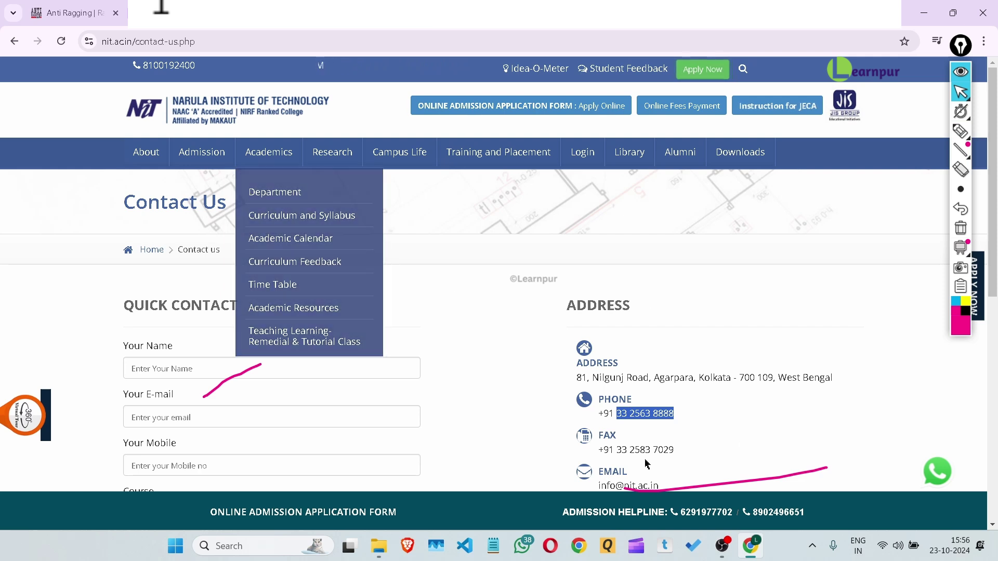
mouse_move(104, 5)
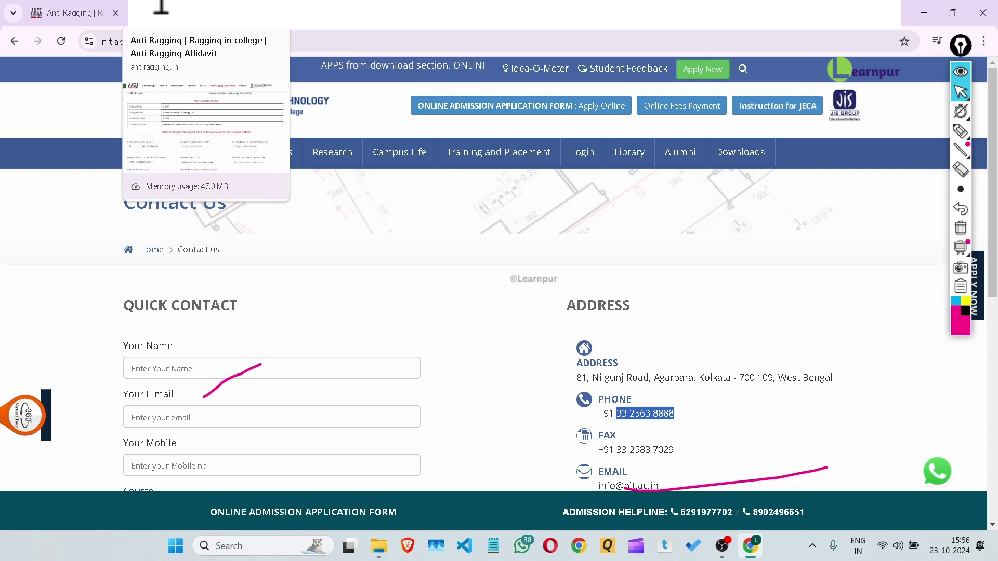
left_click(161, 6)
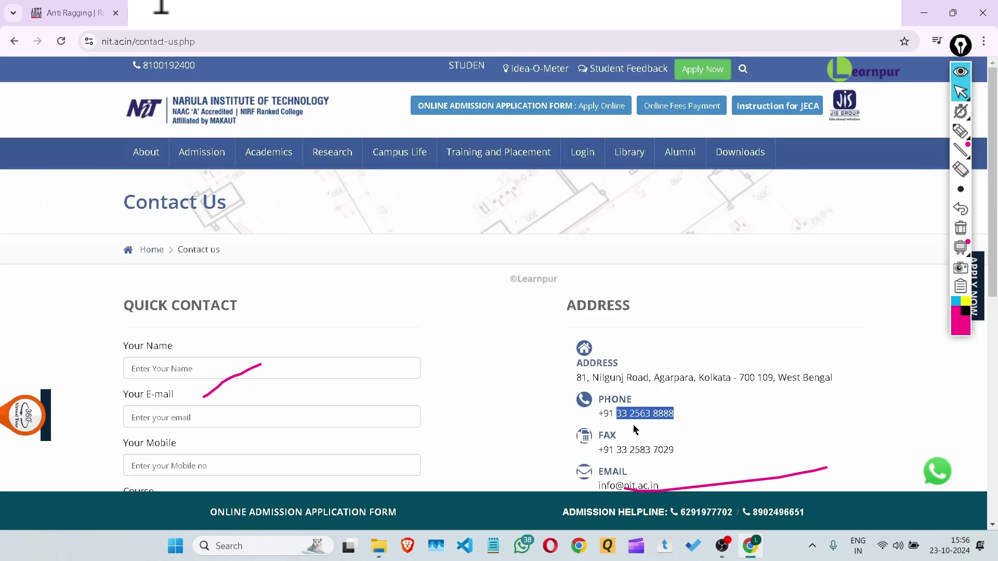
right_click(636, 414)
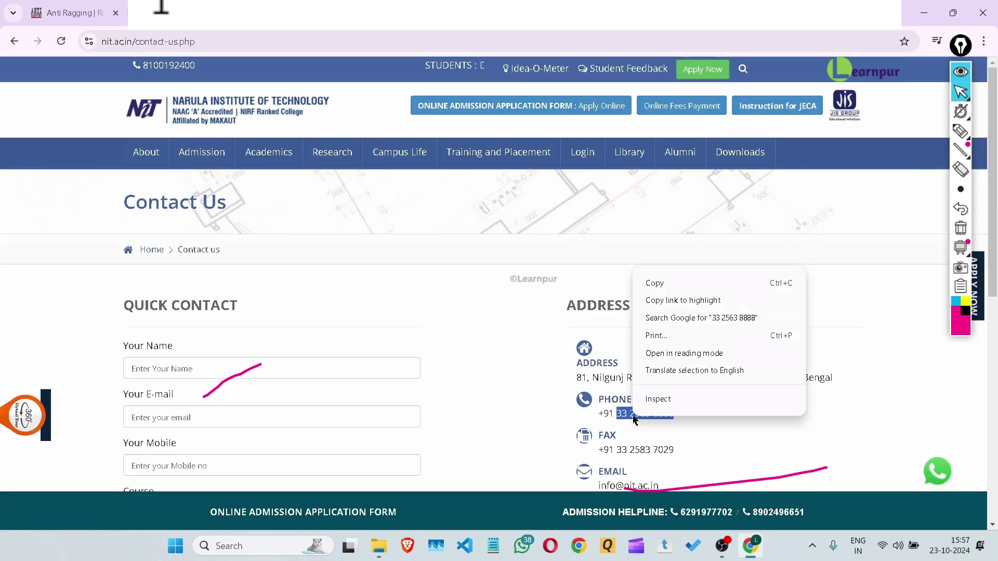
left_click(662, 285)
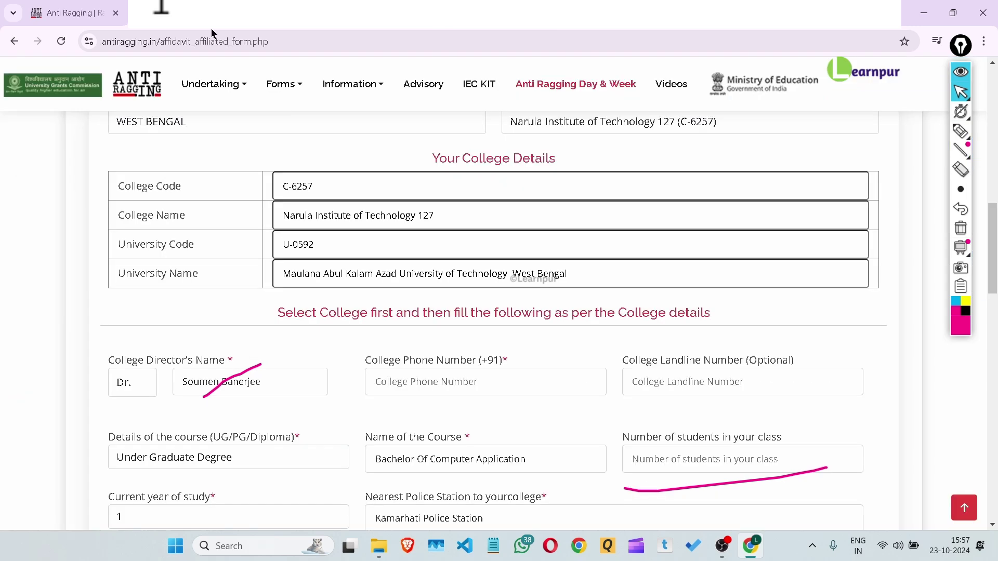
Step: Paste the copied number into College Phone Number on the undertaking form and add its missing final digits
left_click(456, 382)
right_click(457, 383)
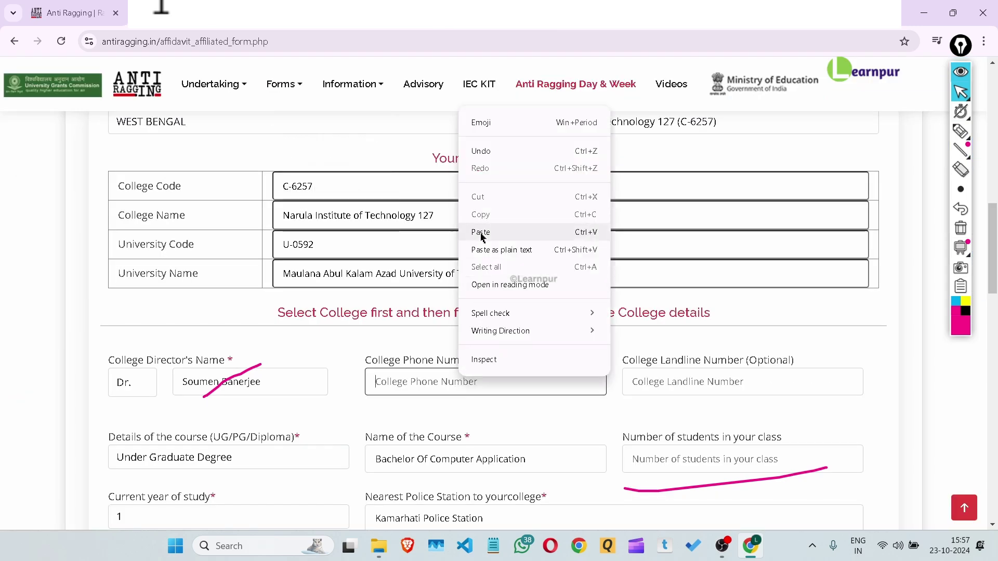
left_click(481, 234)
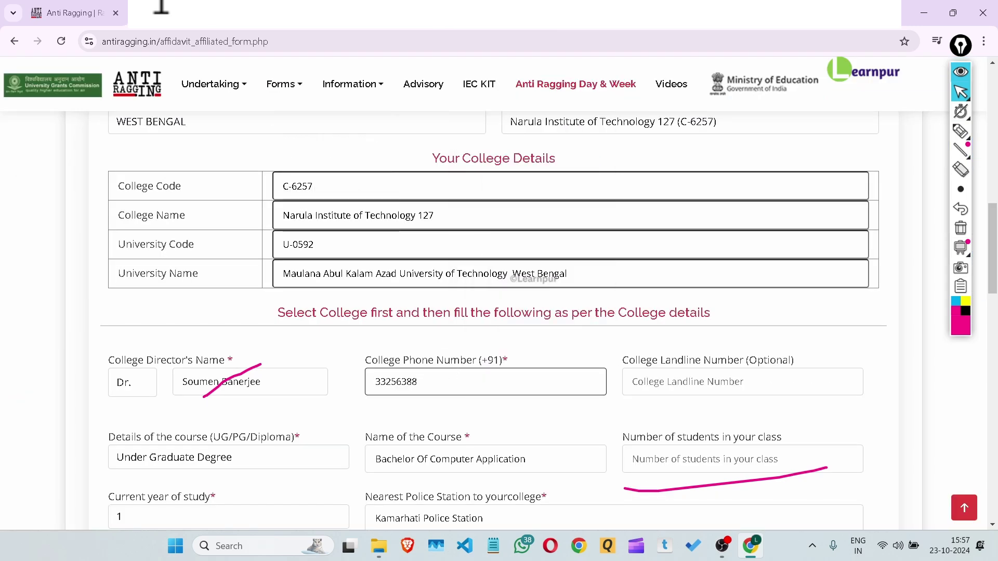
left_click(481, 13)
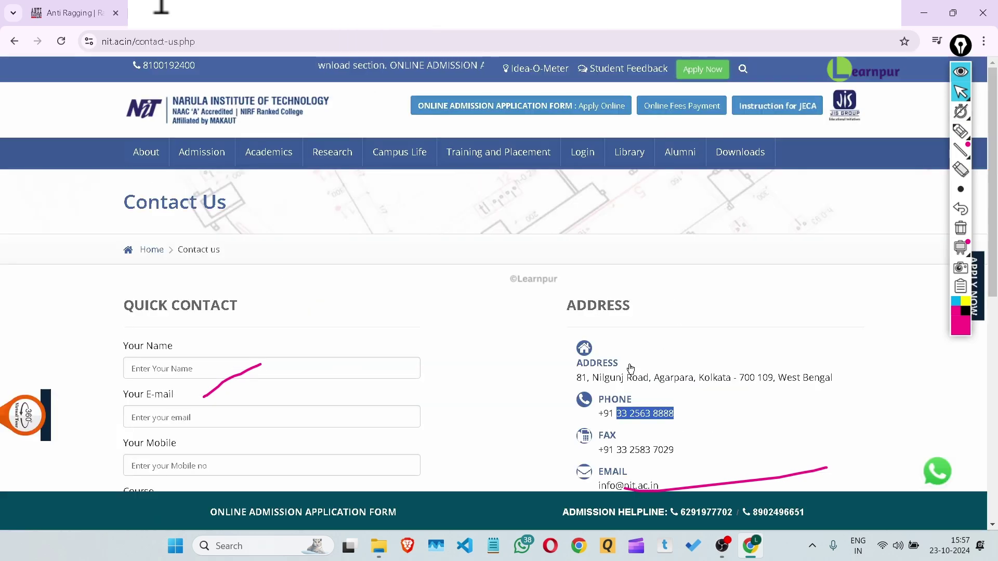
left_click(72, 13)
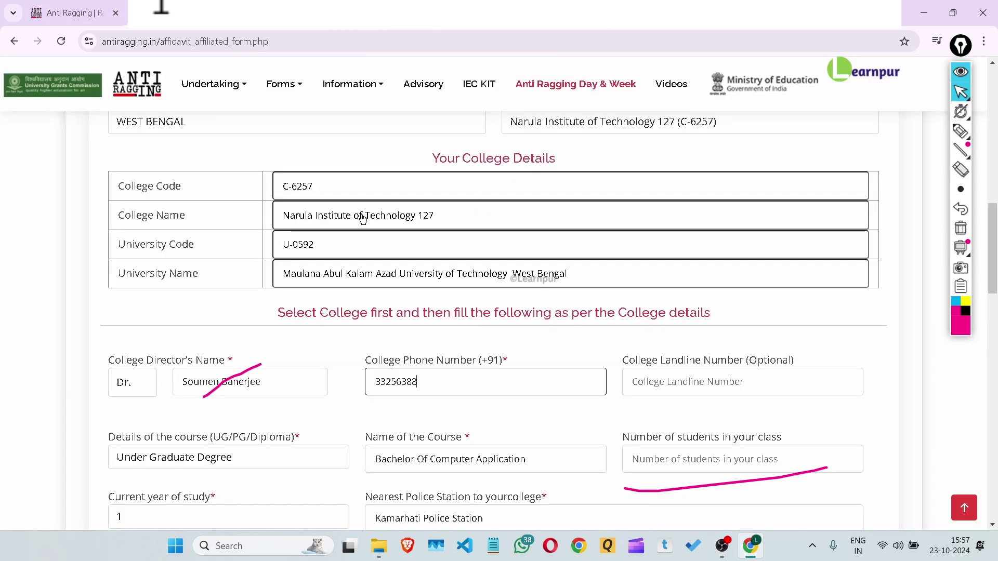
type("88")
left_click(478, 416)
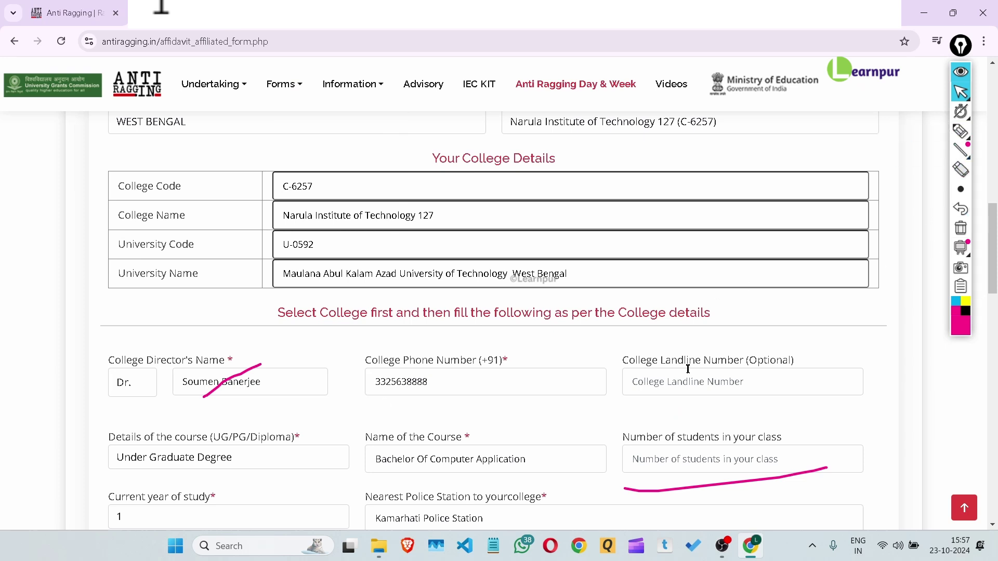
Step: Choose Under Graduate Degree in the details of the course
left_click(961, 131)
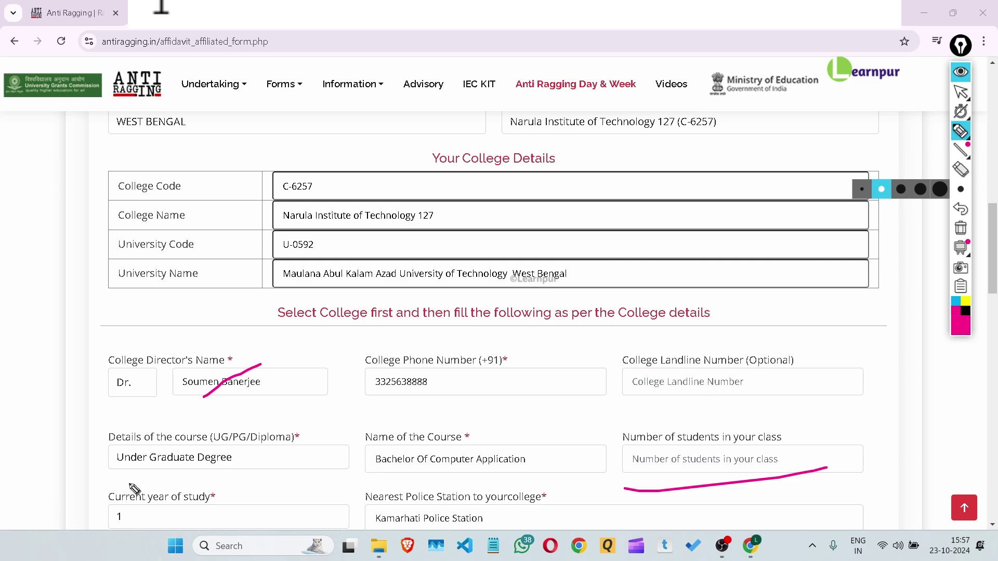
left_click(960, 92)
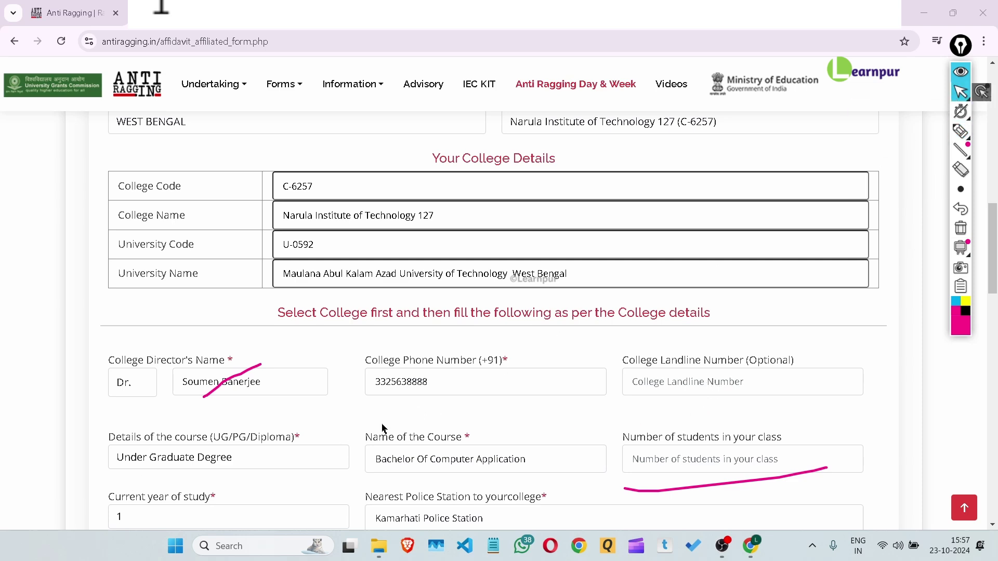
scroll(486, 371, "down", 5)
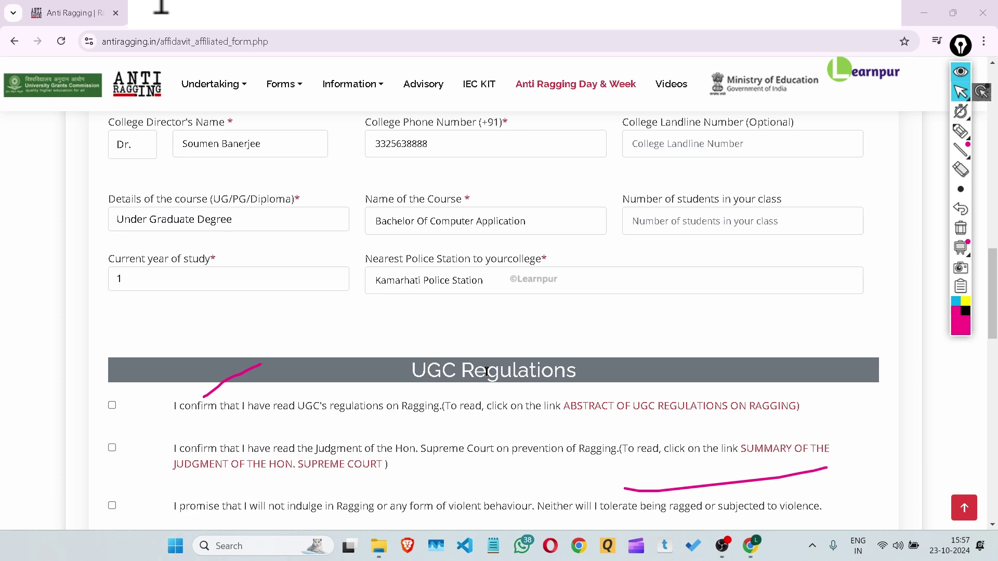
left_click(201, 222)
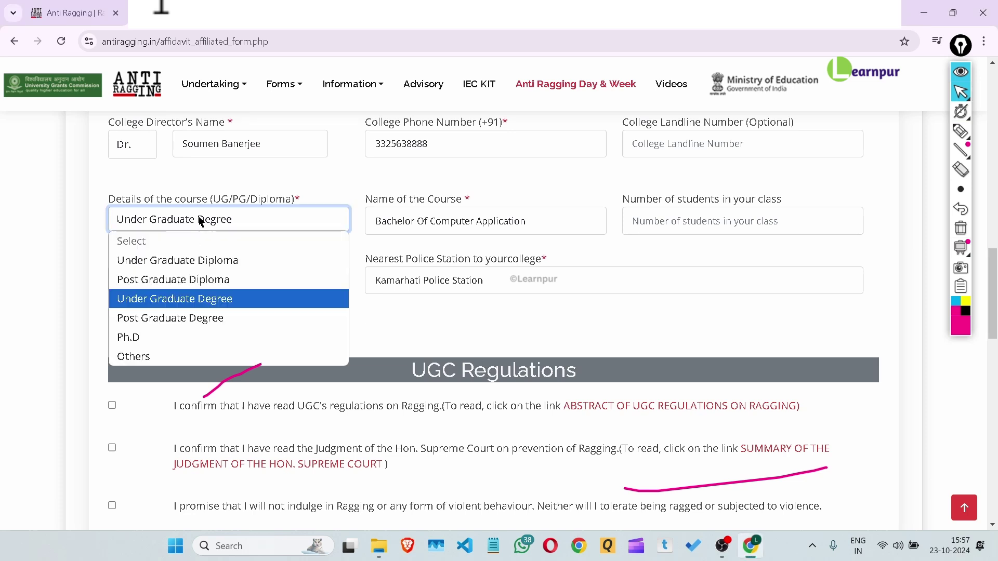
left_click(186, 304)
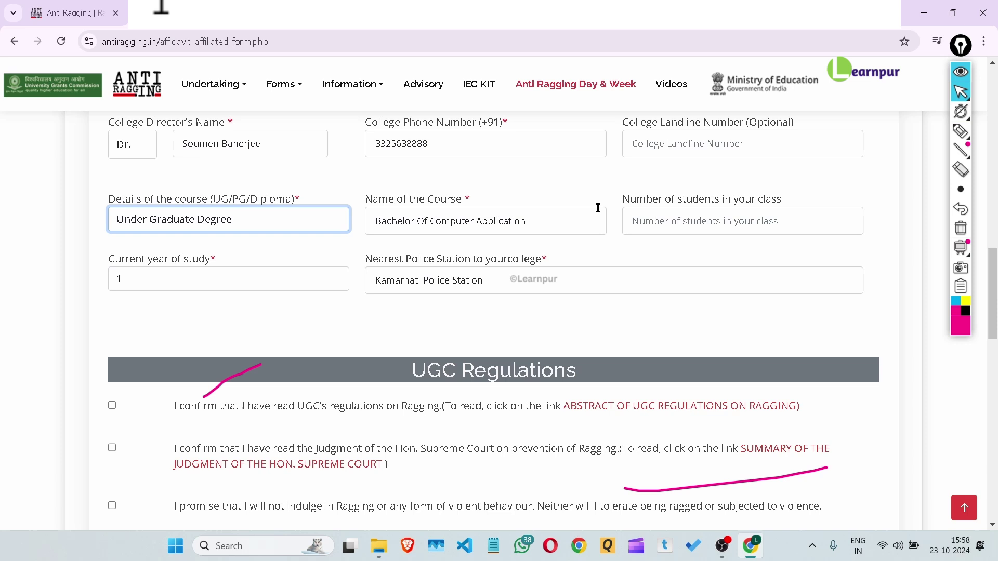
Step: Set the current year of study to 1 in the college and course details
left_click(960, 131)
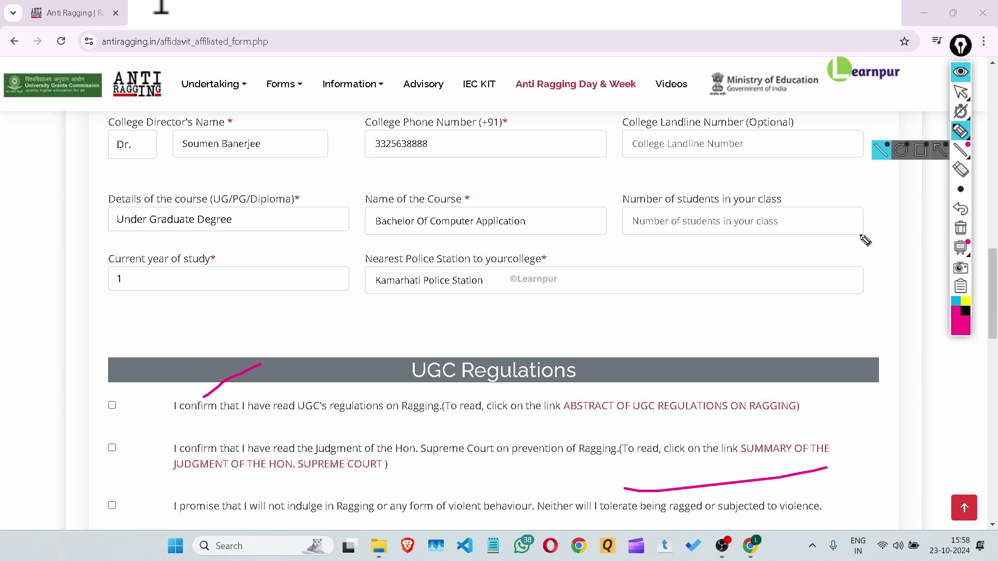
left_click(963, 95)
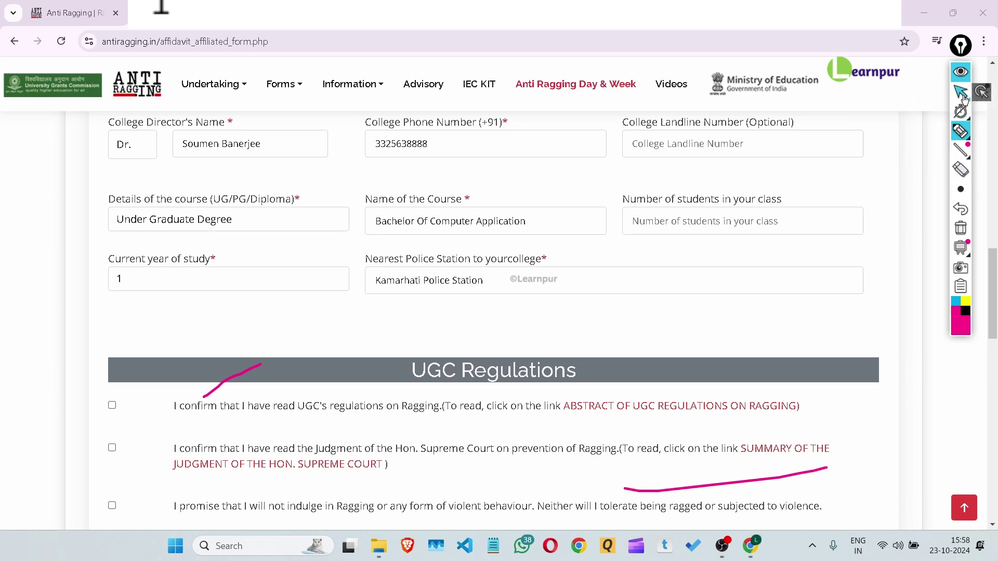
left_click(234, 282)
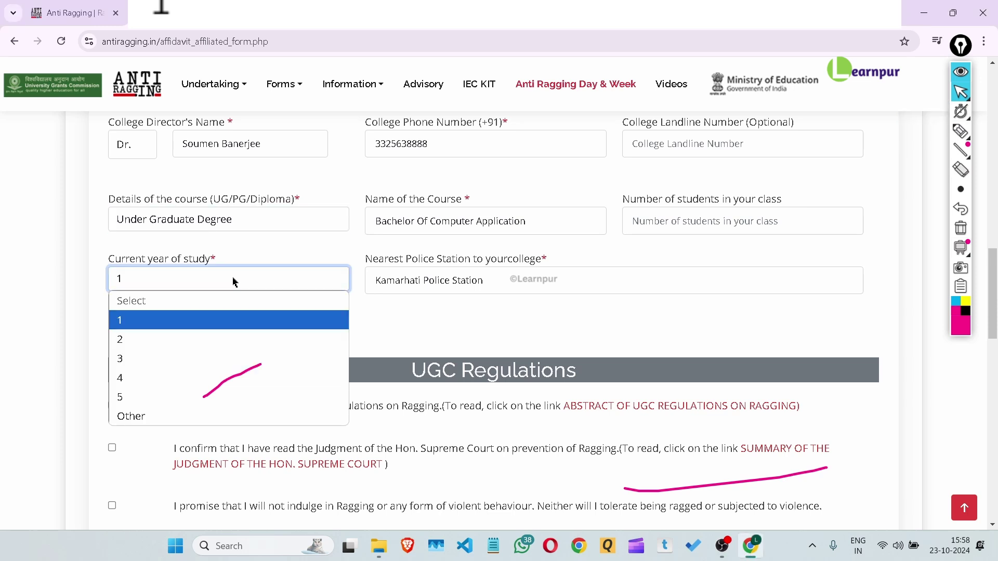
left_click(190, 326)
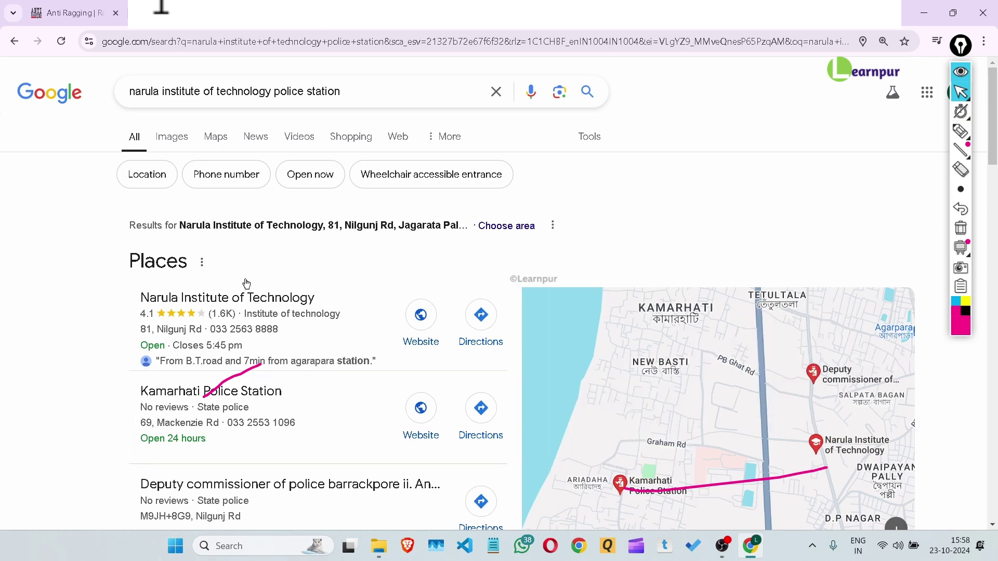
Step: Examine the search results and map for the police station nearest to Narula Institute of Technology, and return to the undertaking form
scroll(244, 286, "down", 5)
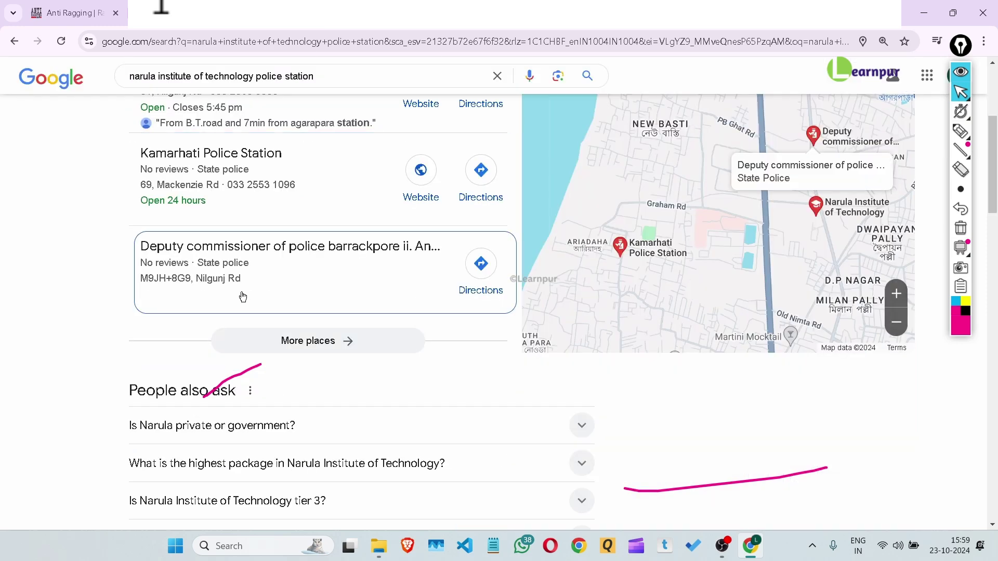
scroll(243, 296, "up", 5)
scroll(243, 296, "down", 5)
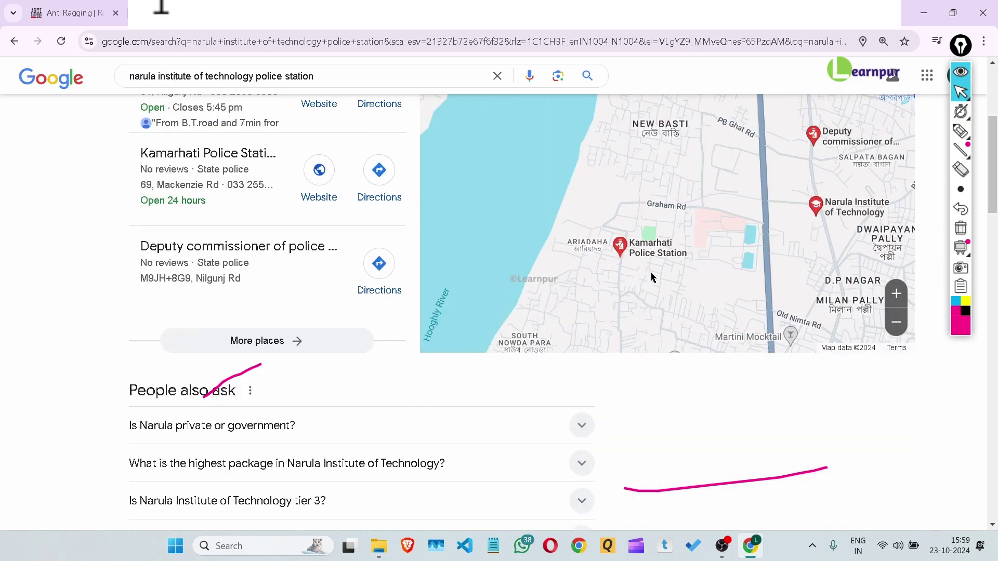
scroll(647, 280, "up", 2)
scroll(646, 281, "down", 2)
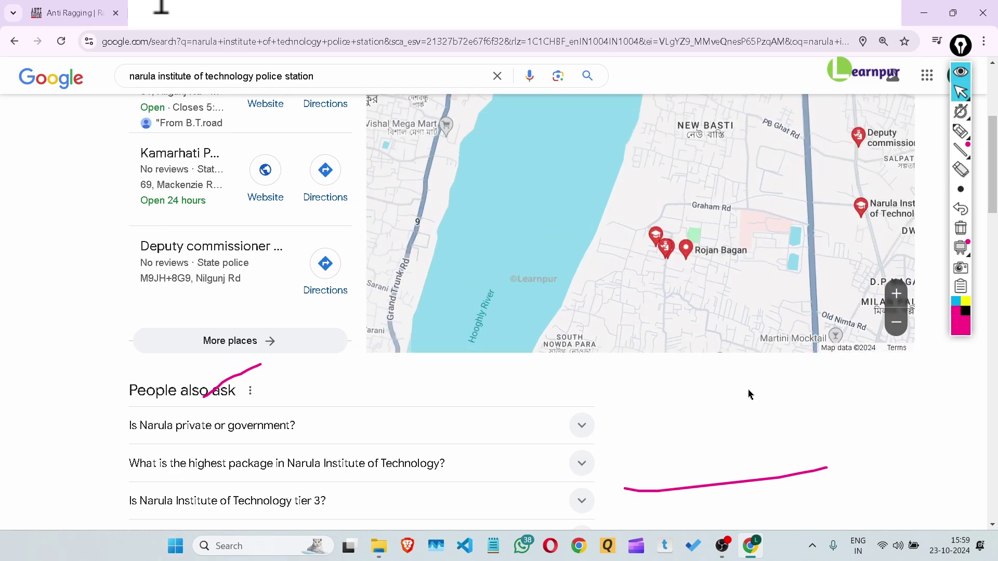
scroll(816, 295, "up", 1)
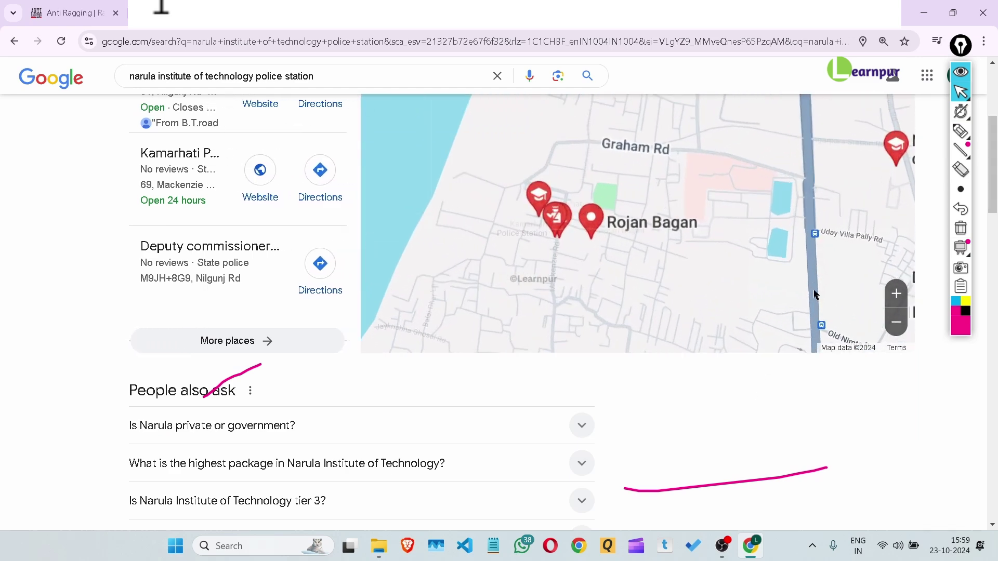
scroll(814, 291, "down", 1)
scroll(995, 189, "up", 1)
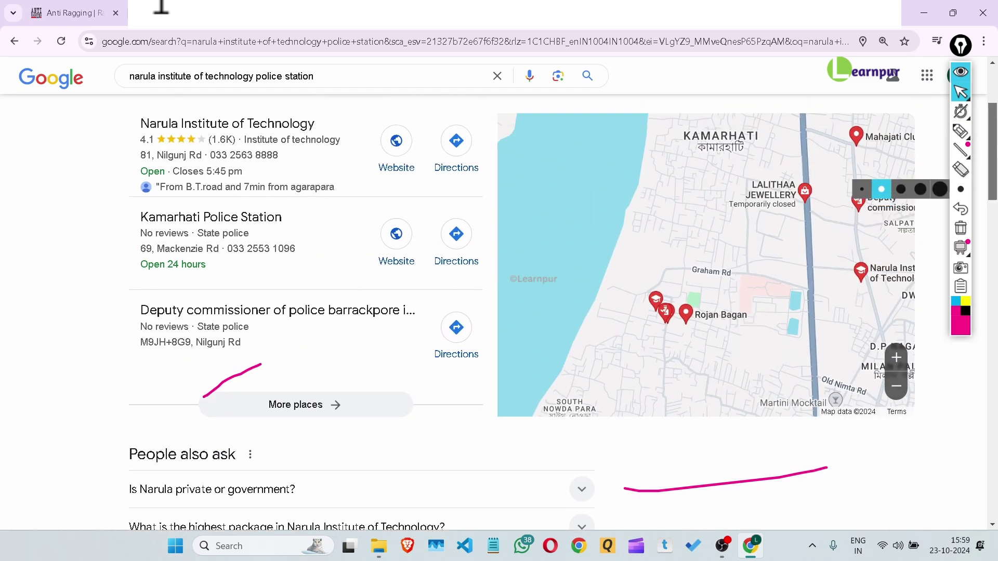
scroll(995, 189, "up", 1)
mouse_move(875, 334)
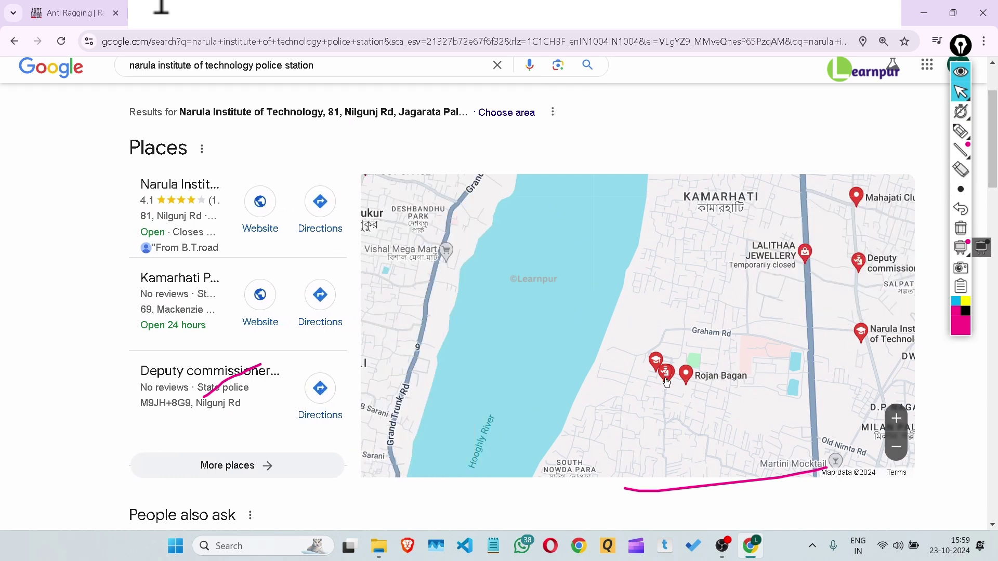
mouse_move(659, 382)
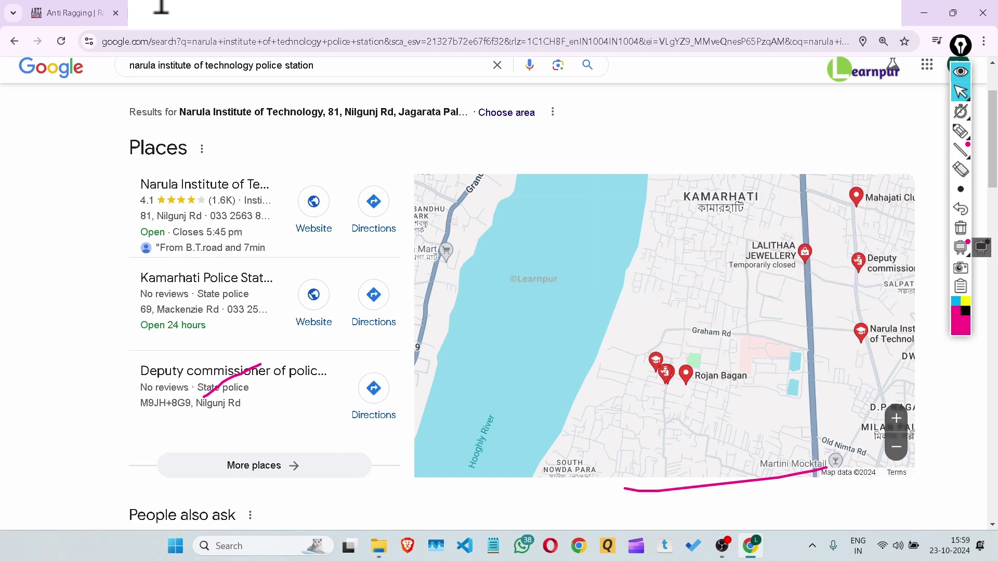
key("alt+Left")
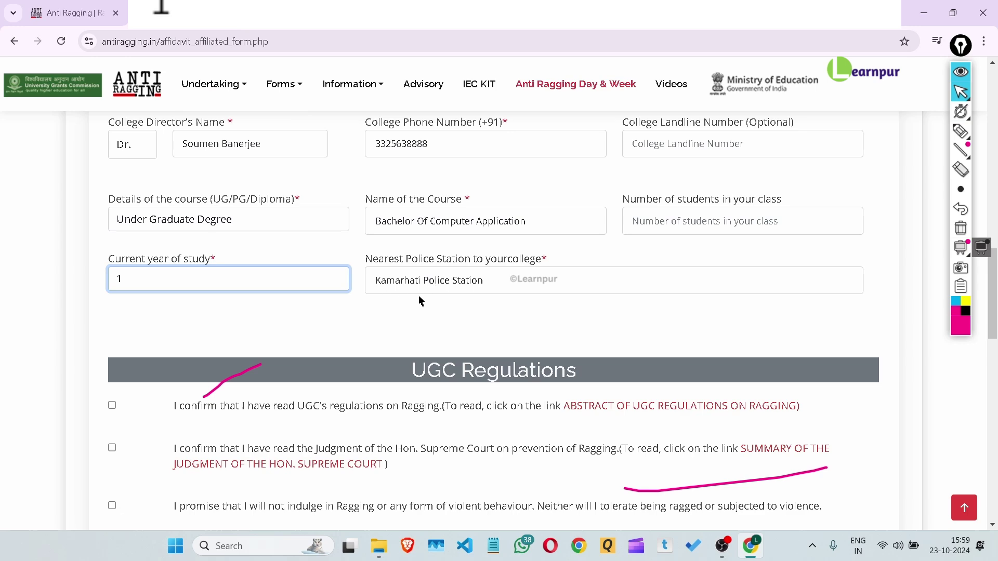
Step: Review the student, parent, college and course details entered throughout the undertaking registration form
scroll(434, 317, "down", 5)
scroll(457, 314, "up", 5)
scroll(363, 477, "up", 4)
scroll(363, 477, "up", 10)
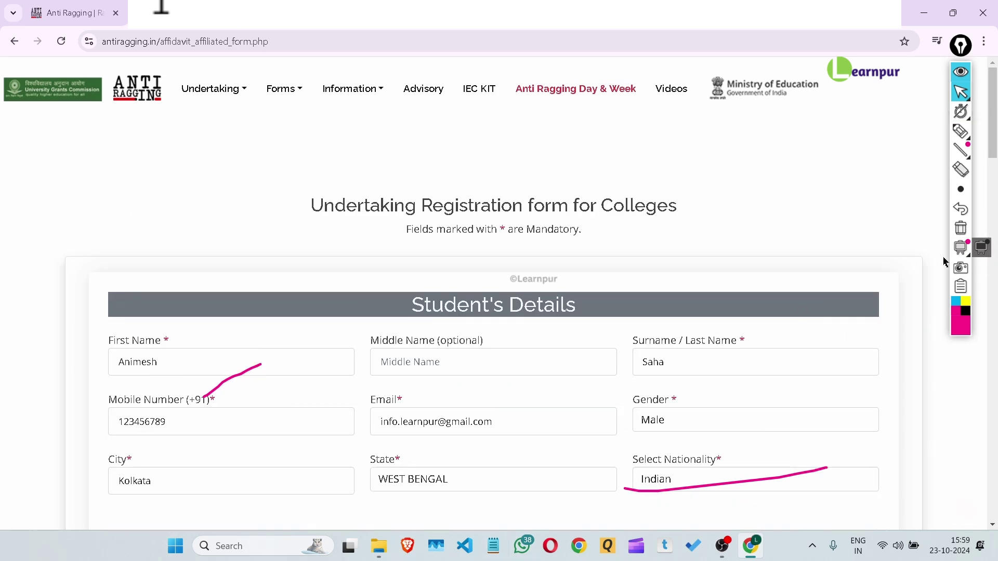
scroll(733, 290, "down", 8)
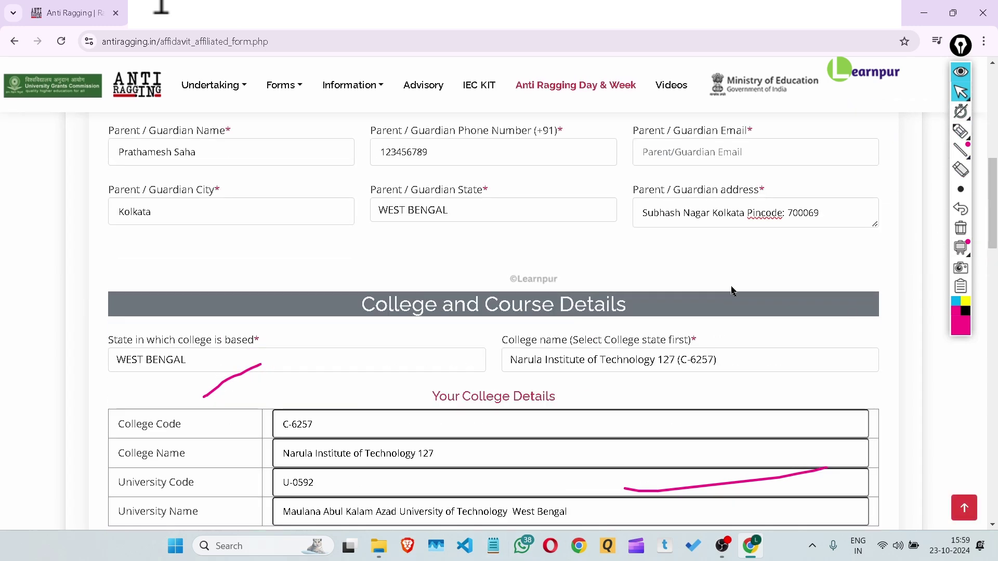
scroll(733, 301, "up", 4)
scroll(732, 299, "down", 4)
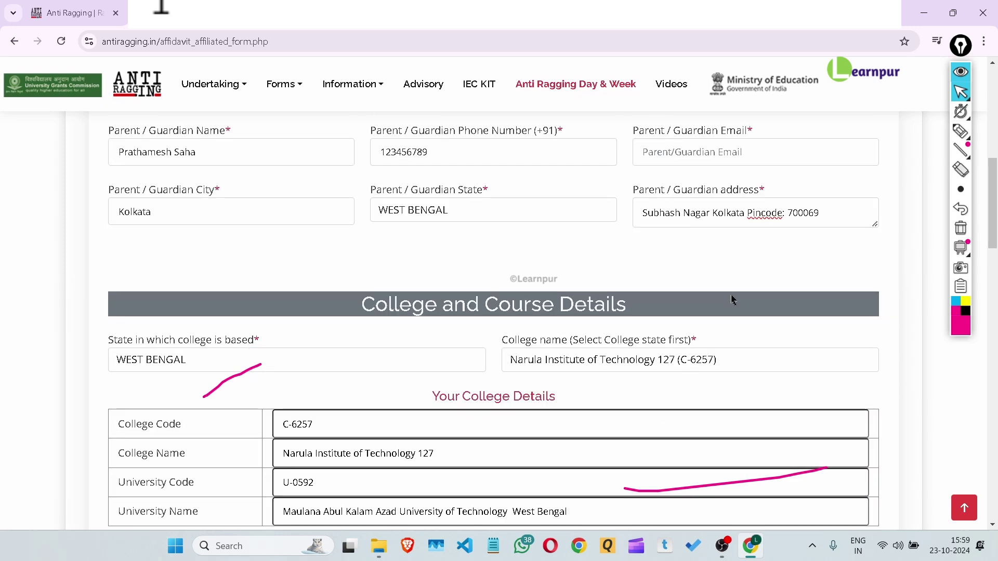
scroll(725, 326, "down", 5)
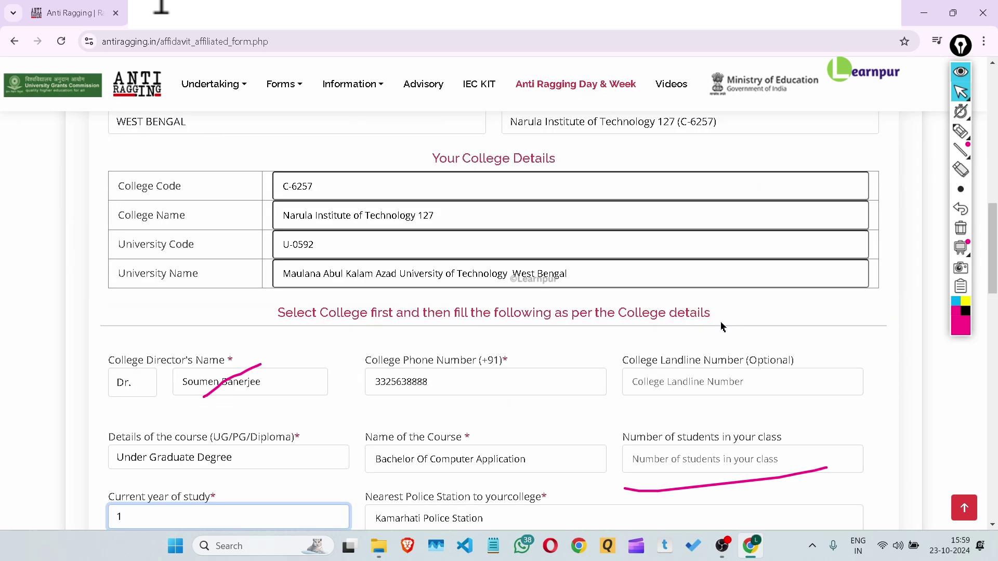
scroll(722, 315, "up", 5)
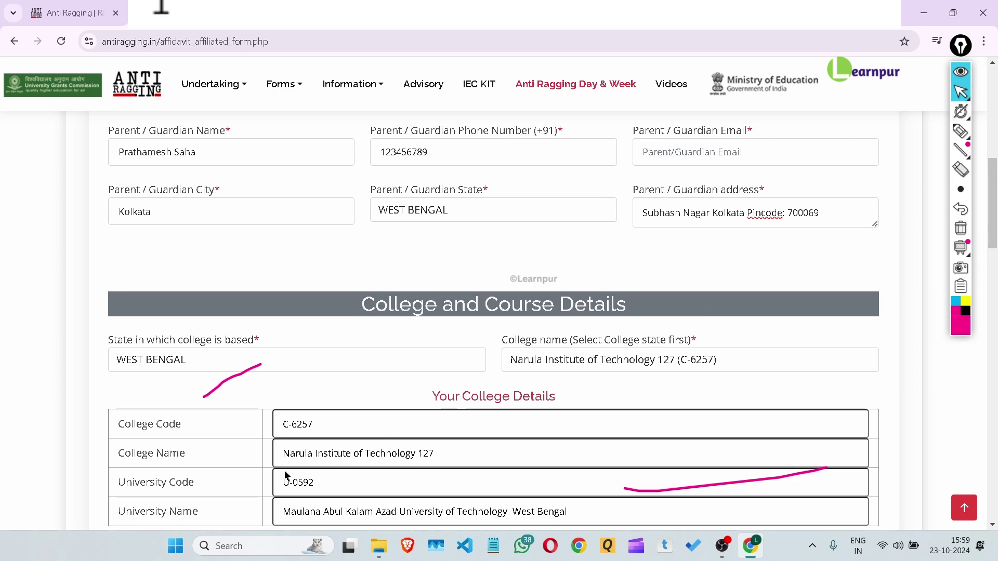
scroll(276, 421, "down", 4)
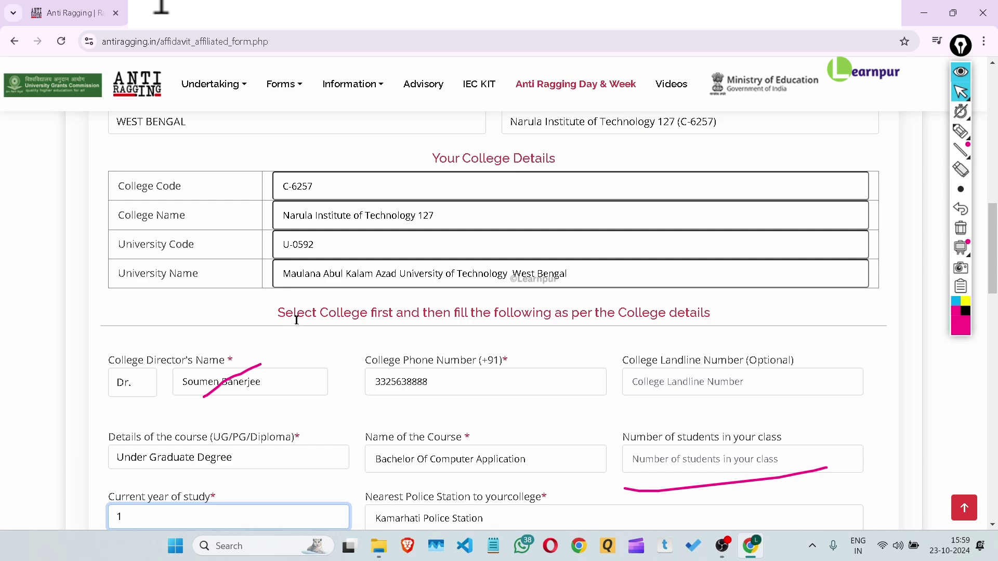
scroll(323, 322, "down", 4)
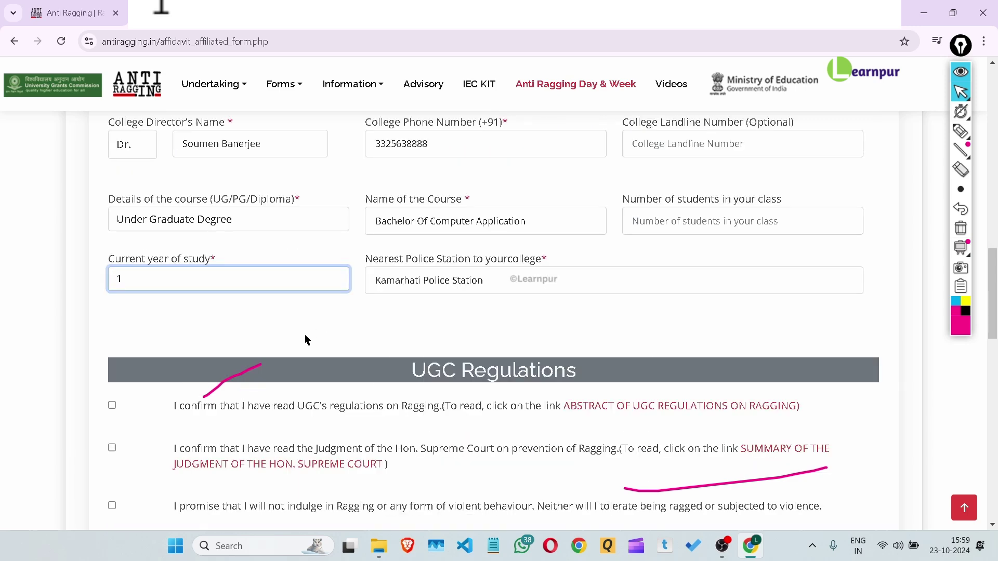
scroll(270, 371, "up", 8)
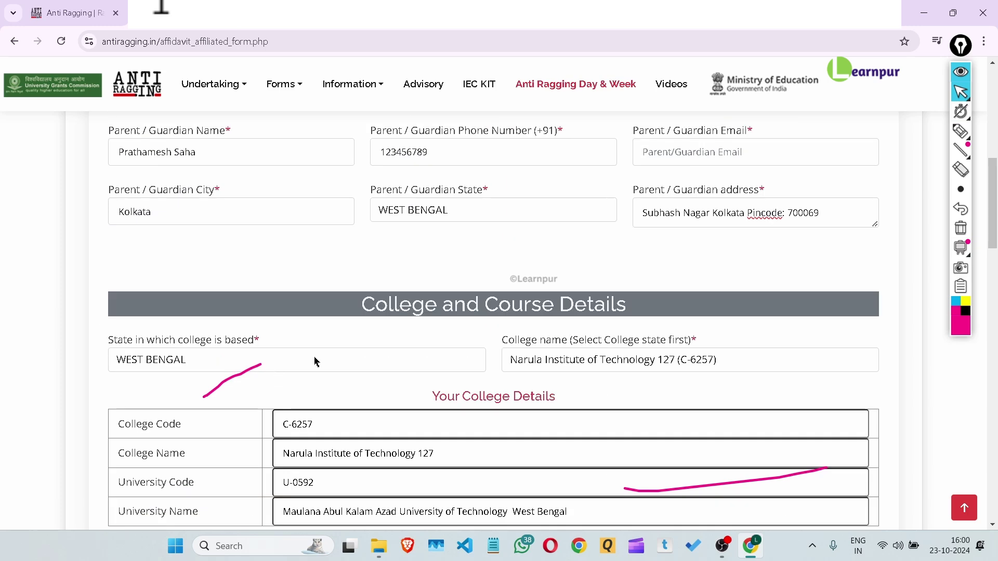
scroll(315, 361, "up", 4)
scroll(408, 342, "up", 3)
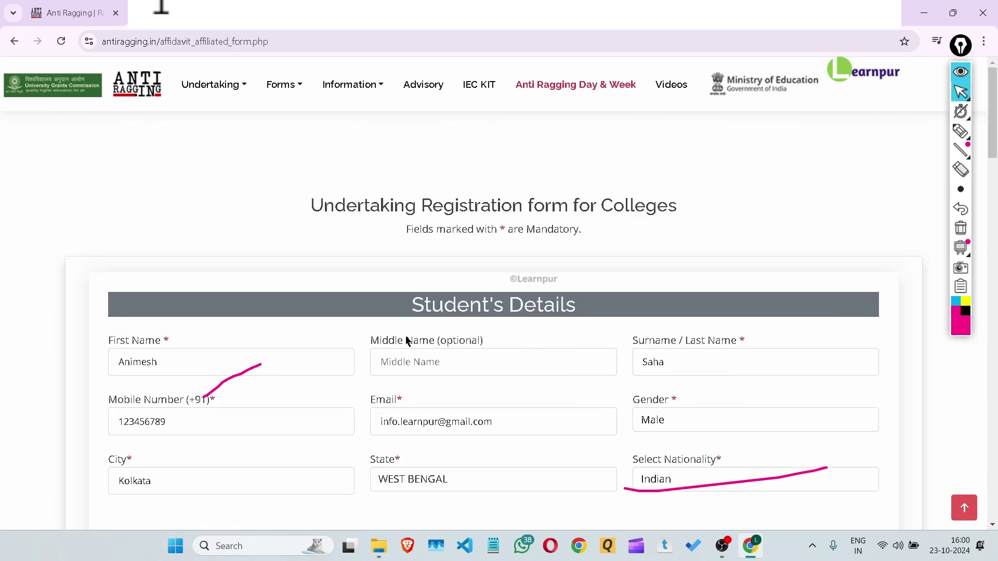
scroll(408, 342, "down", 4)
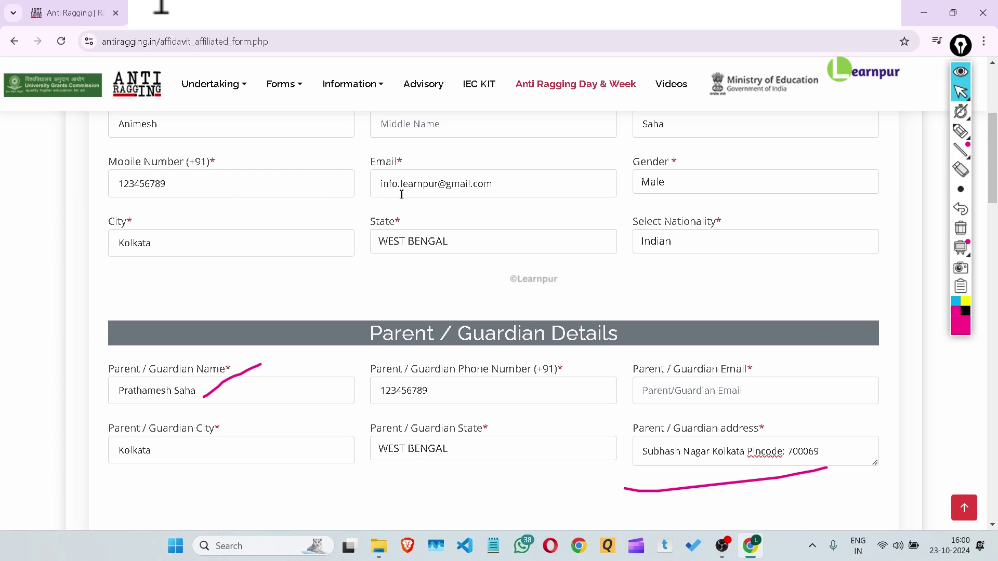
scroll(399, 201, "down", 15)
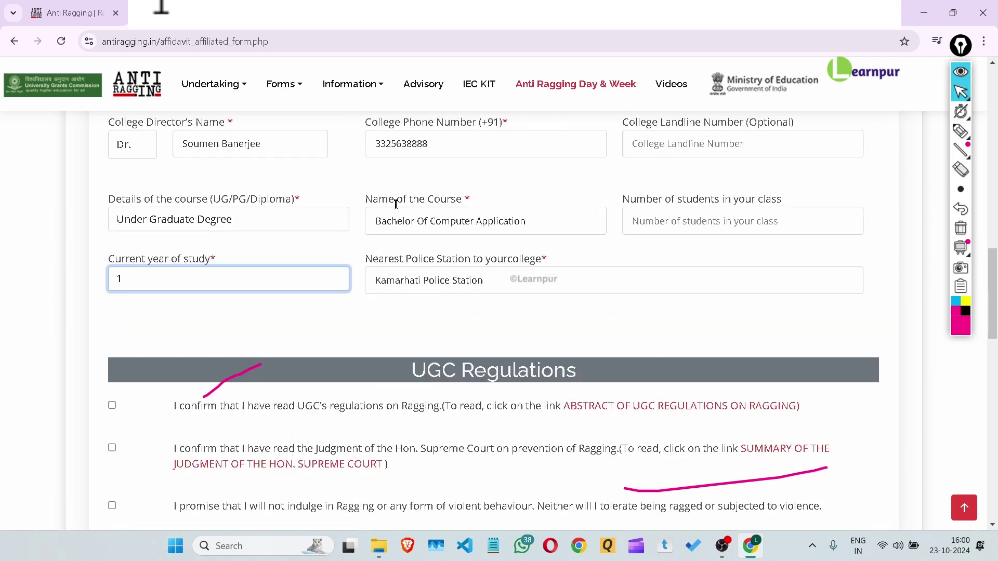
Step: Accept all five declarations in the UGC Regulations section
scroll(411, 249, "down", 5)
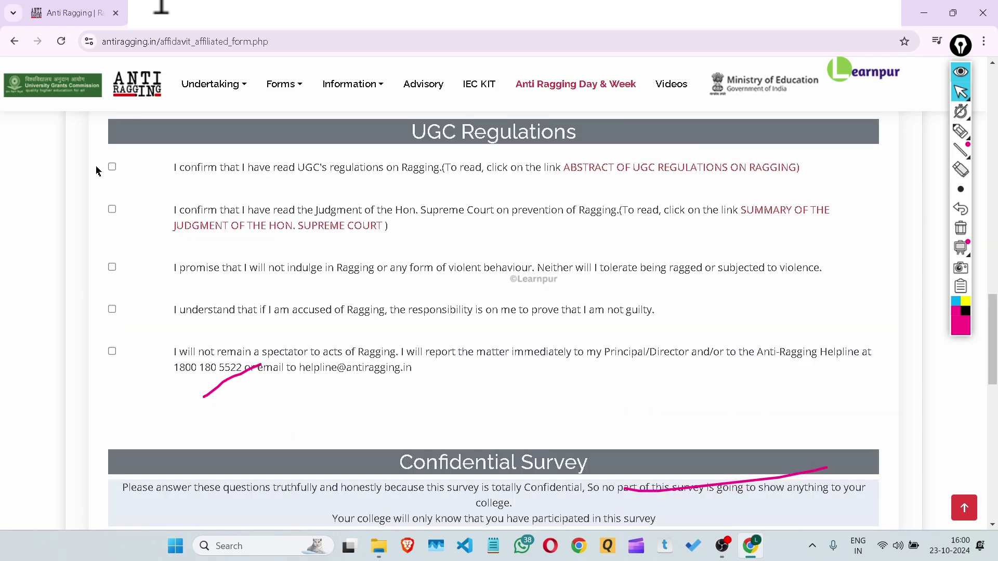
left_click(112, 167)
left_click(113, 210)
left_click(113, 267)
left_click(112, 309)
left_click(112, 352)
Step: Check the Confidential Survey answers, confirm that the form has been rechecked and all details are correct, and submit it
scroll(177, 330, "down", 5)
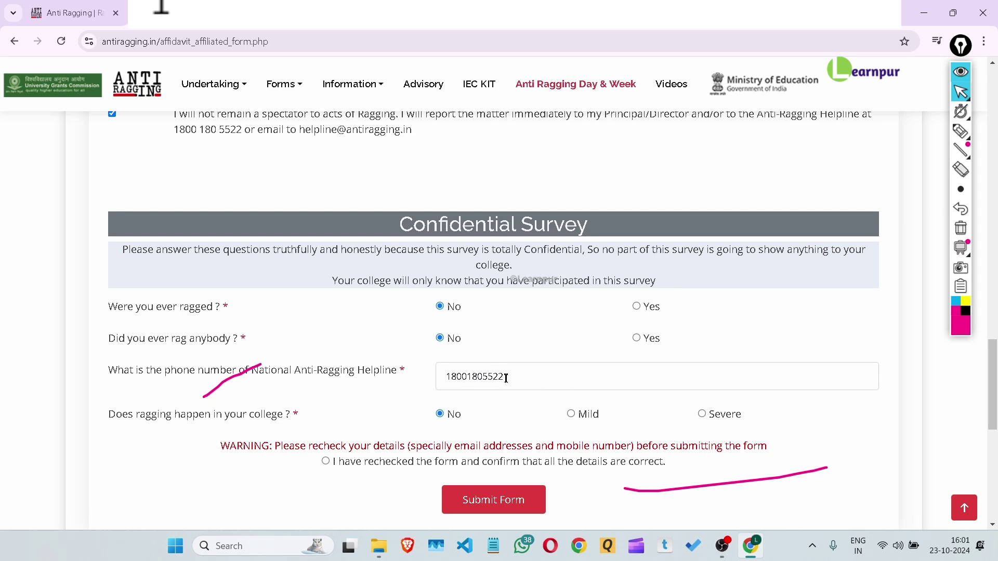
scroll(500, 381, "down", 5)
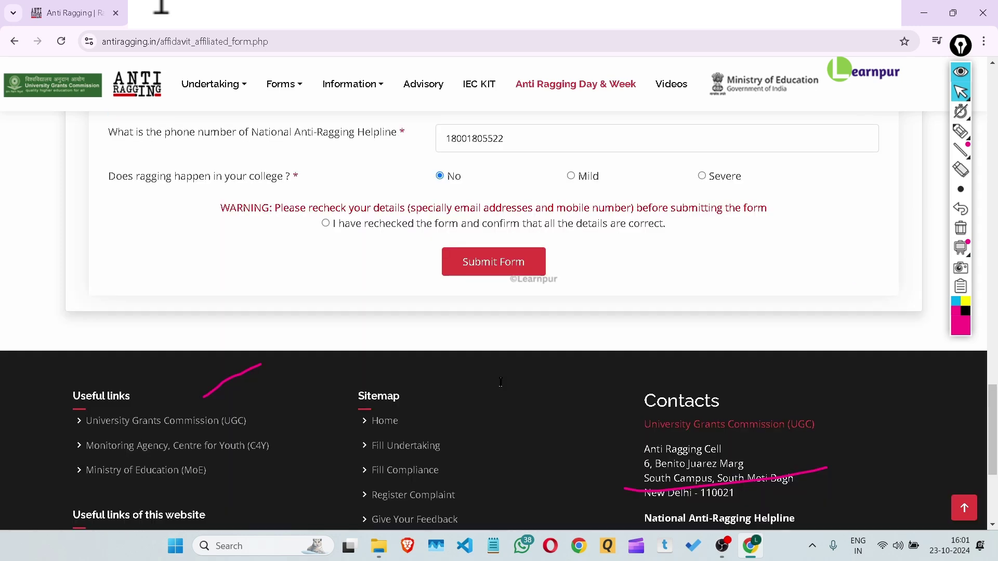
left_click(326, 224)
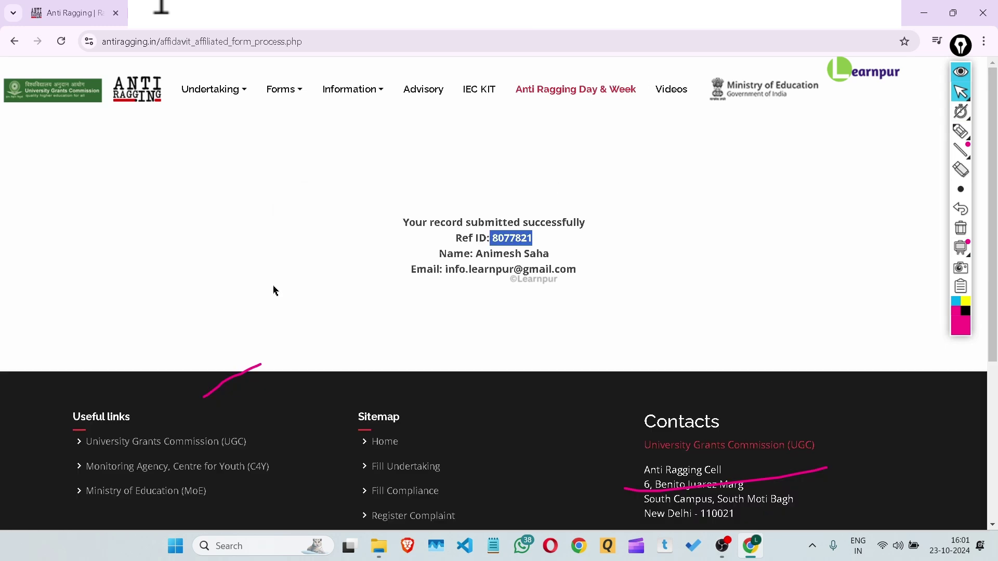
Step: Highlight the reference ID on the submission page to point it out
left_click(570, 234)
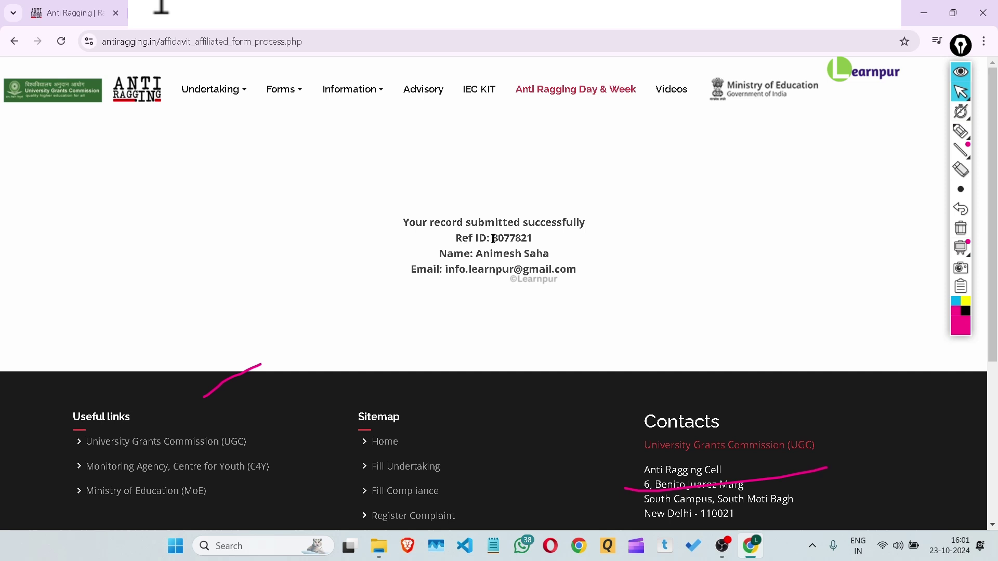
left_click_drag(493, 238, 541, 240)
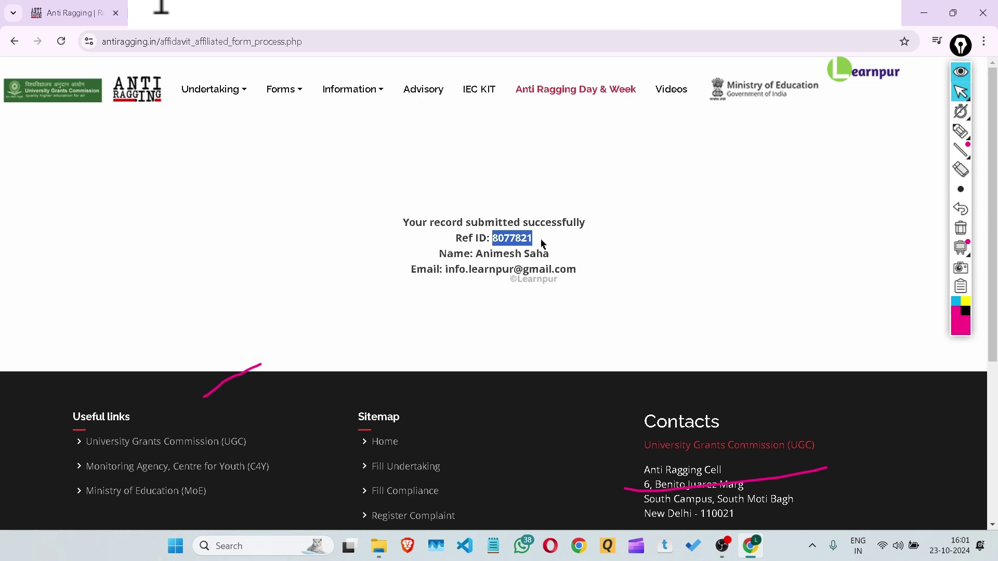
left_click(541, 243)
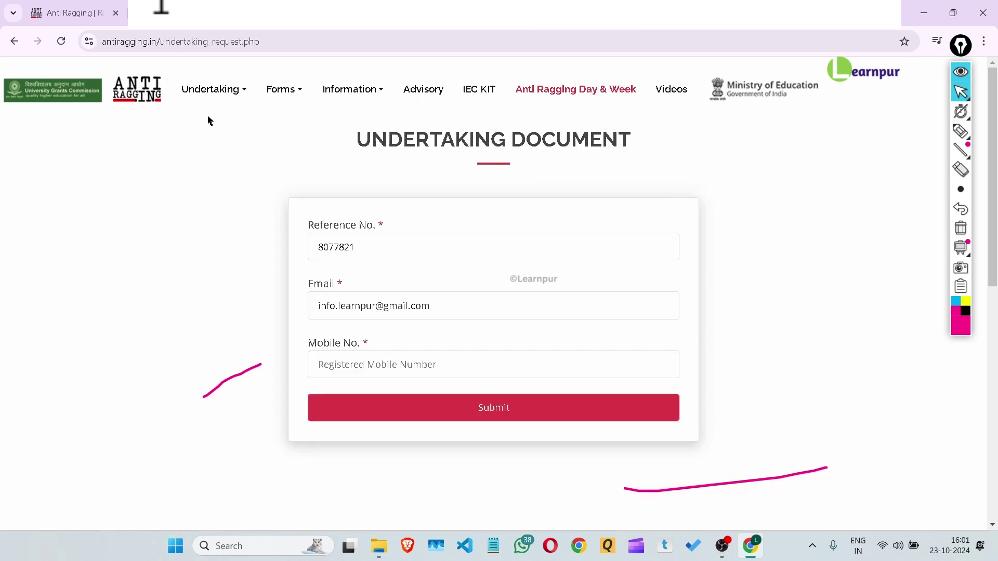
Step: Go to the Anti Ragging home page and open the undertaking download page from there
mouse_move(195, 96)
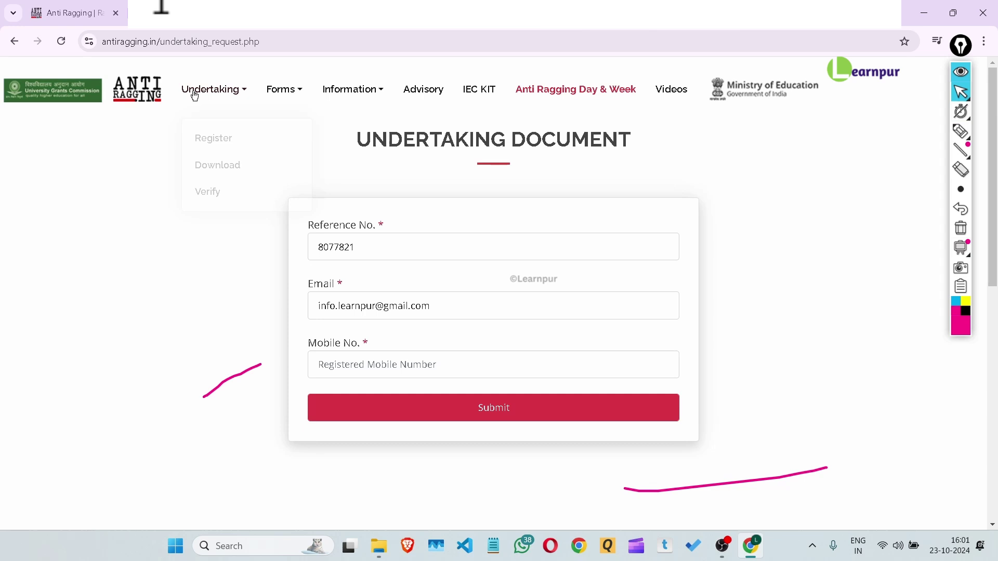
left_click(129, 102)
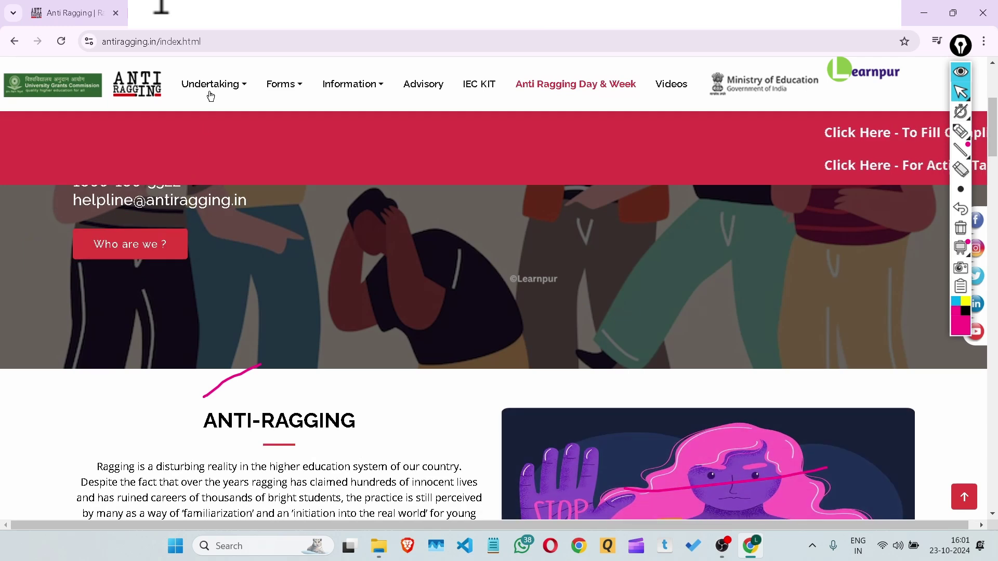
mouse_move(213, 92)
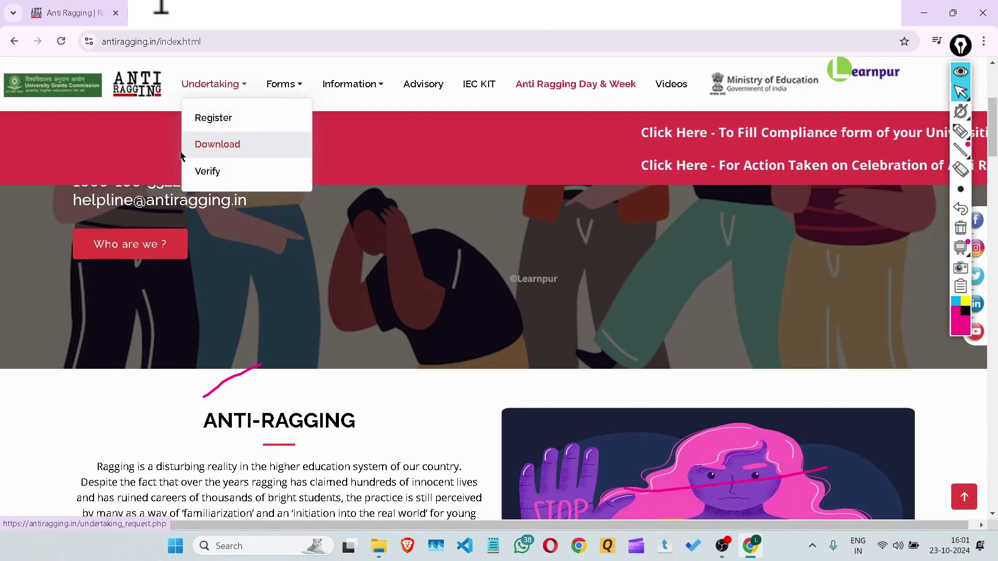
left_click(201, 151)
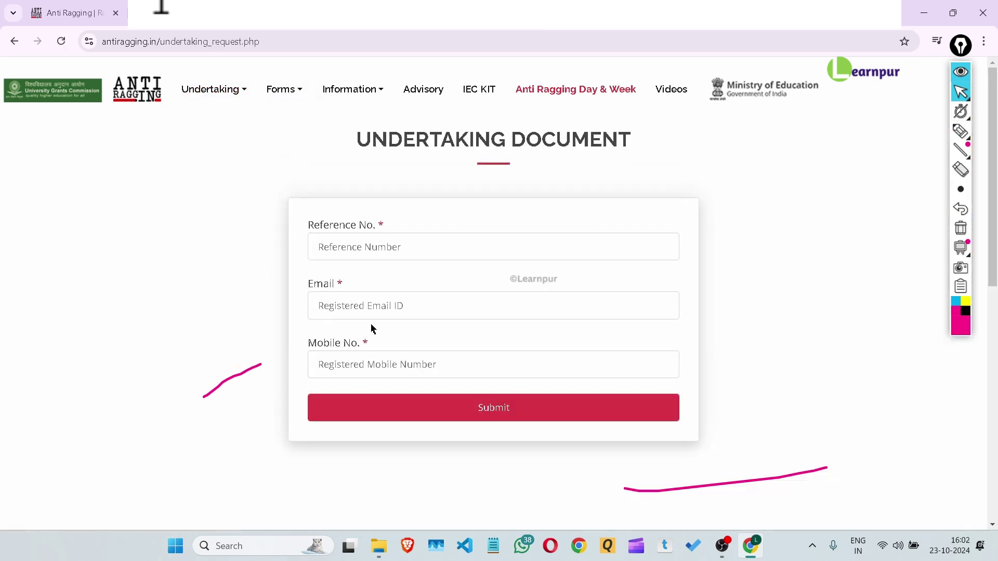
Step: Look over the undertaking document request form and clear all pen annotations from the screen
scroll(373, 327, "down", 5)
scroll(373, 328, "up", 5)
left_click(961, 228)
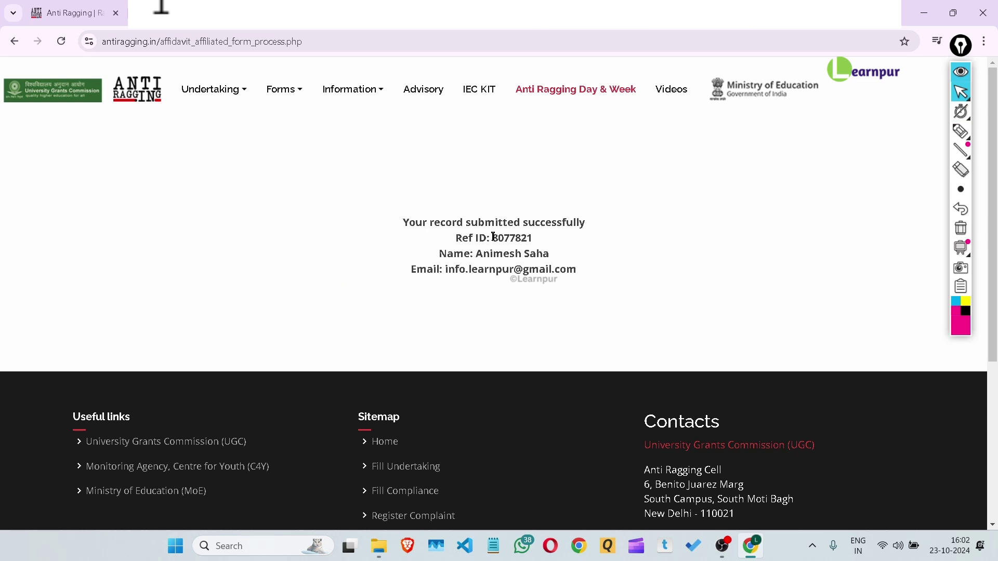
Step: Copy the Ref ID from the submission page and paste it into the Reference No. field of the undertaking document request
left_click_drag(493, 237, 555, 239)
right_click(555, 241)
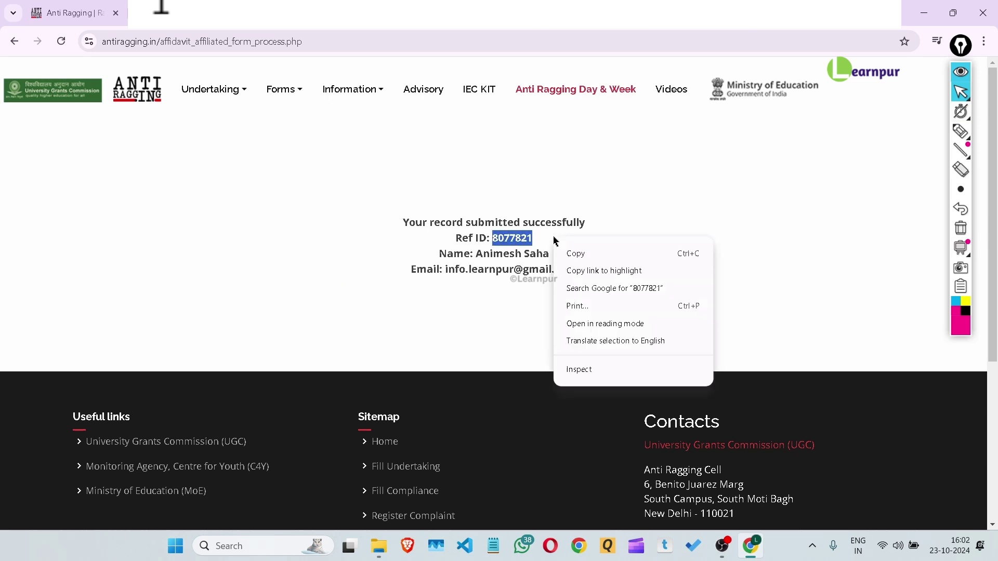
left_click(580, 255)
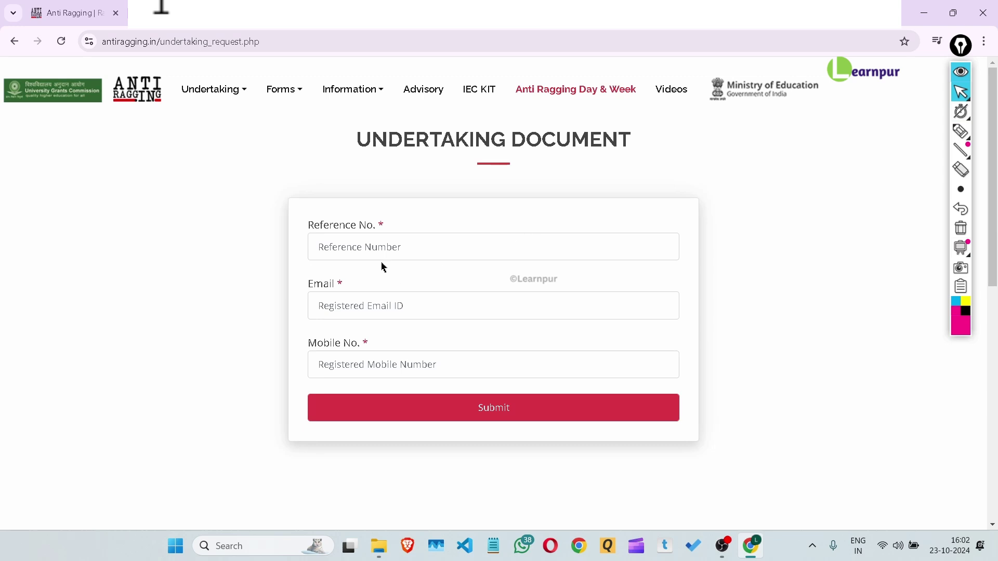
left_click(383, 248)
right_click(383, 248)
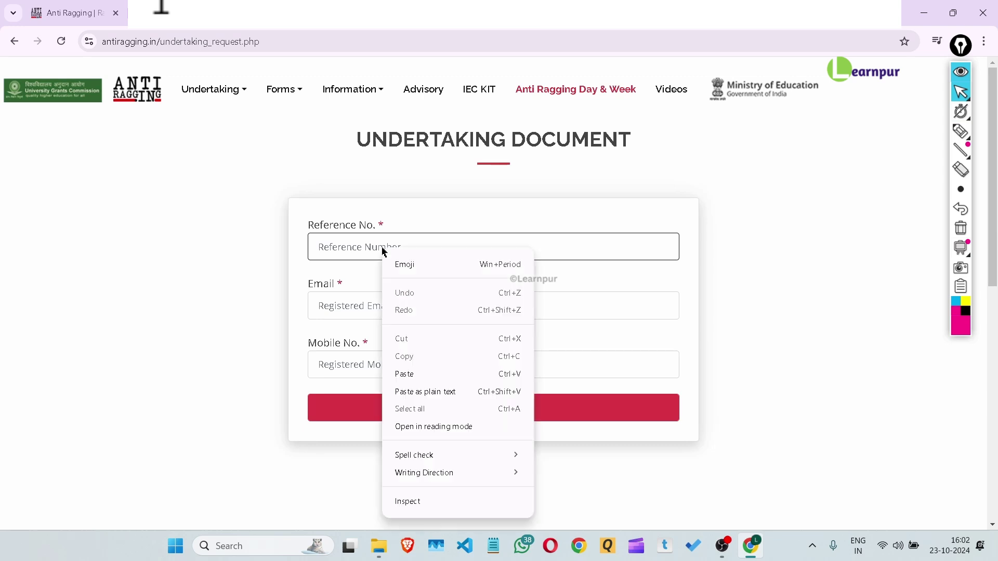
left_click(410, 372)
Step: Copy the registered email from the submission page into the request form's Email field, and activate the Mobile No. field
left_click(412, 307)
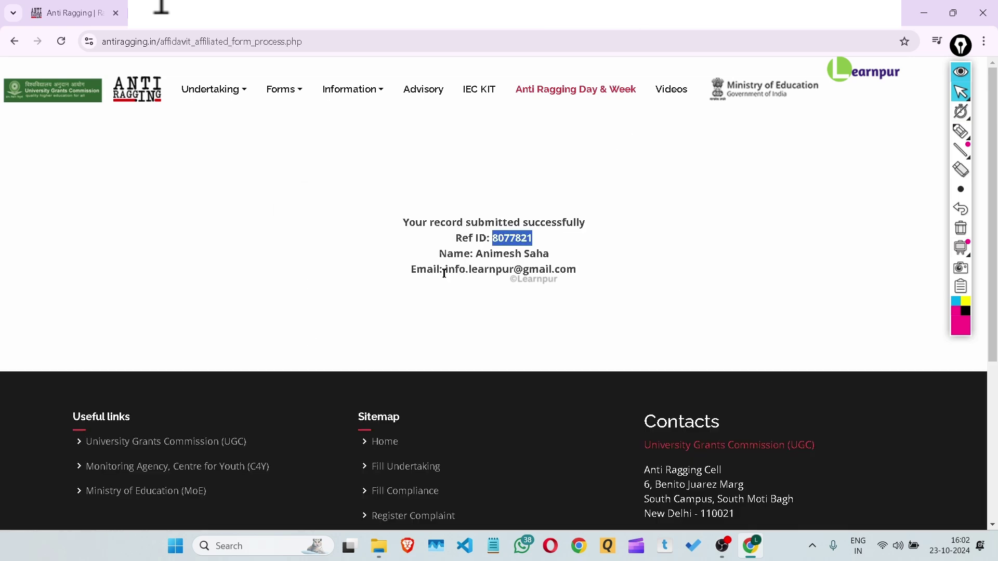
left_click_drag(445, 269, 583, 273)
right_click(562, 272)
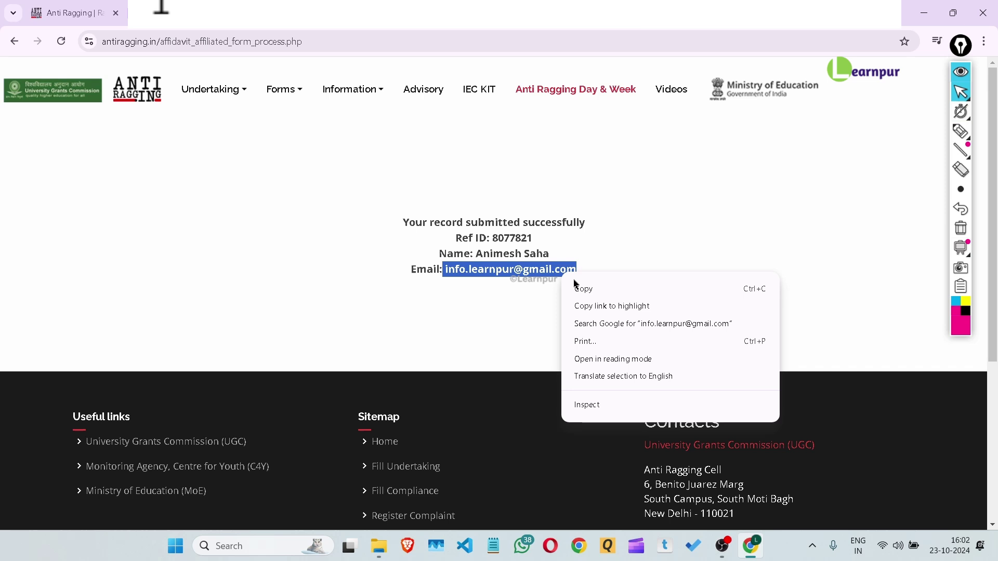
left_click(582, 288)
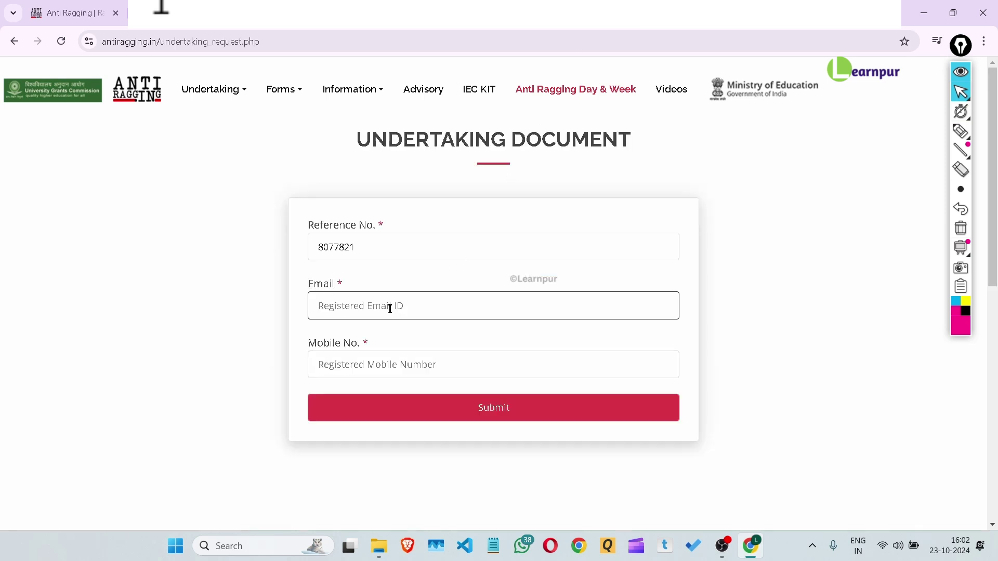
right_click(396, 308)
left_click(416, 158)
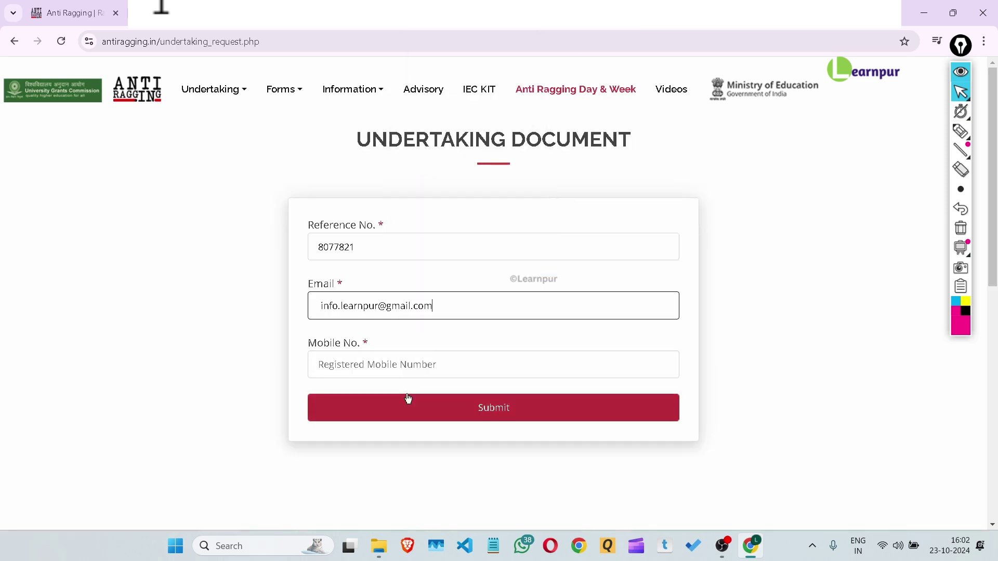
left_click(345, 359)
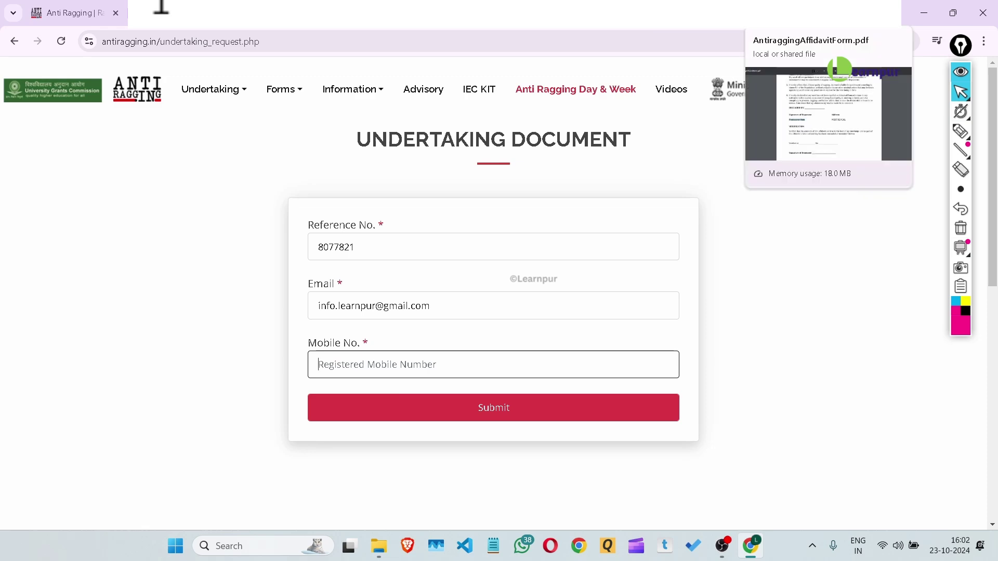
Step: Open AntiraggingAffidavitForm.pdf and highlight the reference number at the top of the student's affidavit
left_click(790, 13)
scroll(384, 372, "up", 8)
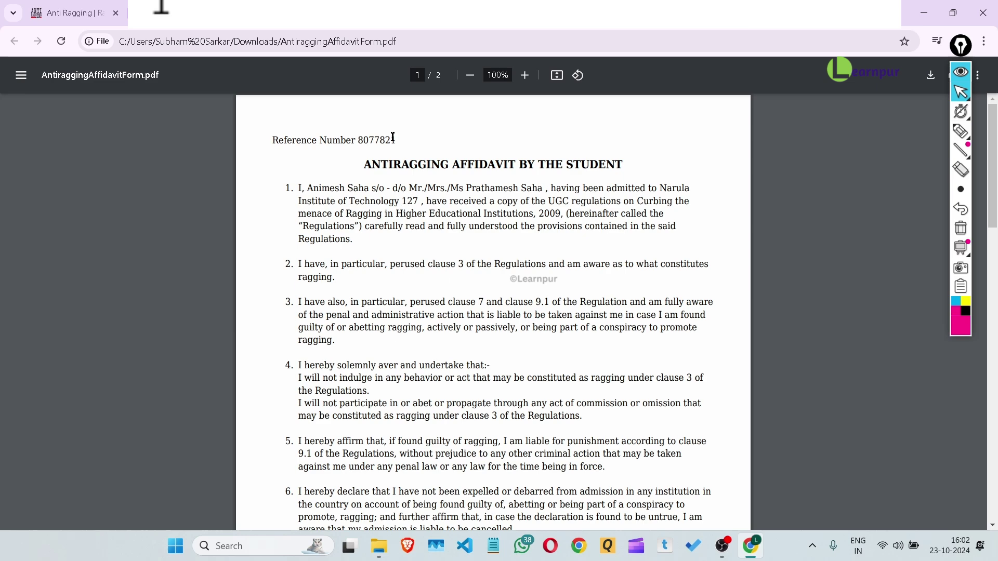
left_click_drag(361, 138, 427, 140)
left_click(429, 144)
Step: Read through the student's antiragging affidavit from the reference number down to the declaration and verification sections
scroll(436, 181, "down", 11)
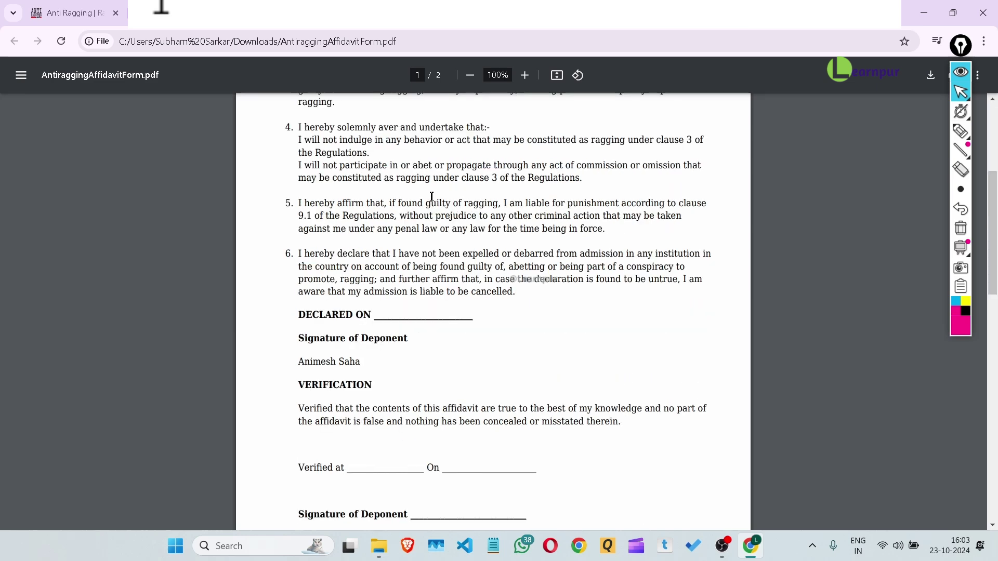
scroll(430, 196, "up", 6)
scroll(430, 195, "down", 10)
scroll(430, 218, "up", 10)
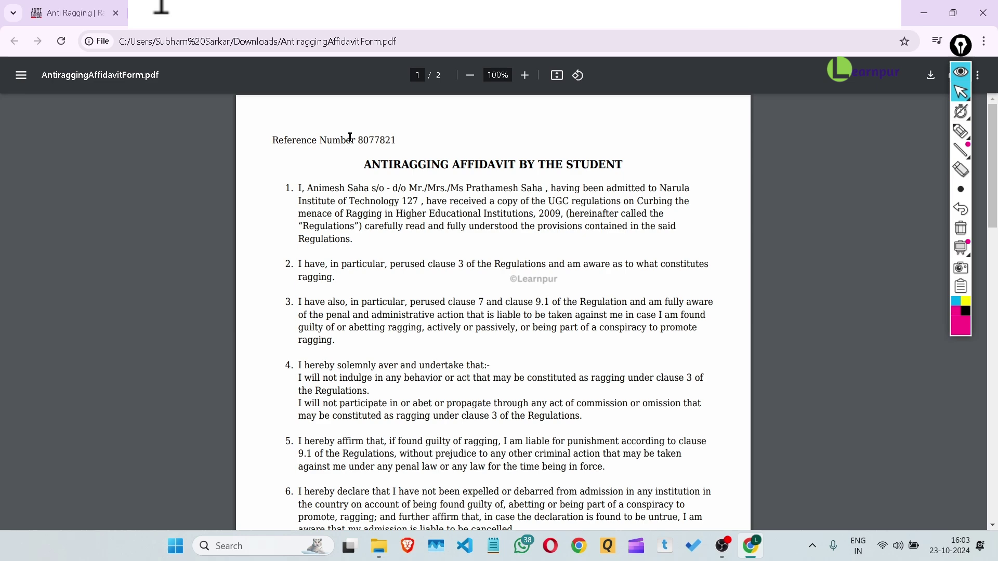
scroll(420, 197, "down", 10)
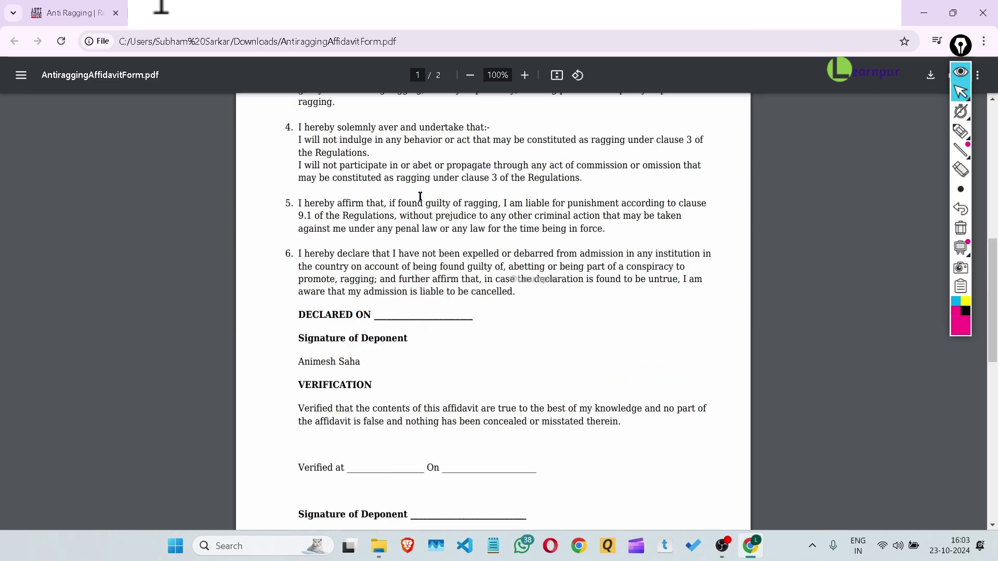
scroll(422, 203, "up", 3)
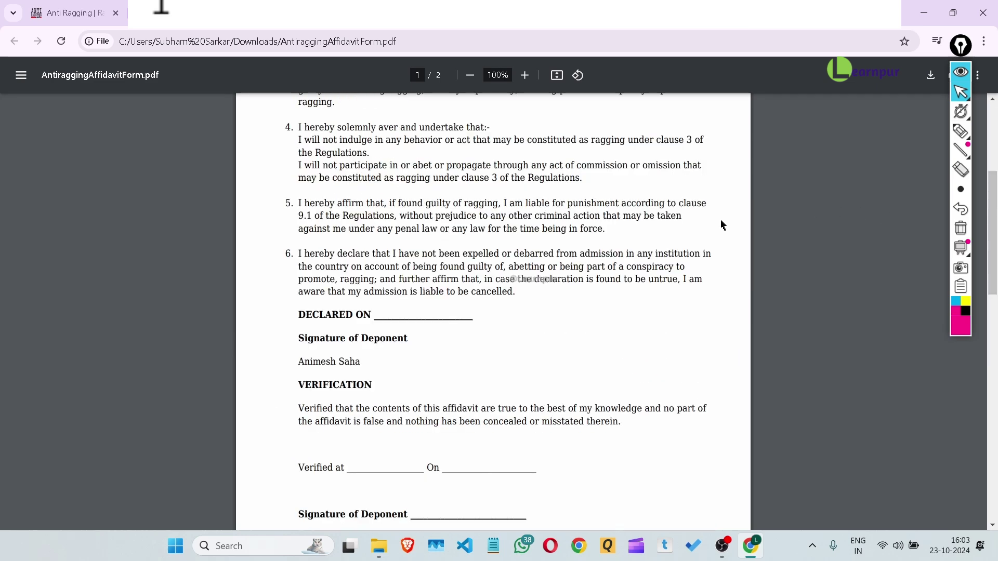
scroll(717, 223, "down", 3)
scroll(524, 262, "up", 4)
Step: Mark the Declared On, Verified at, On and Signature of Deponent blanks of the student's affidavit with the pen
left_click(960, 131)
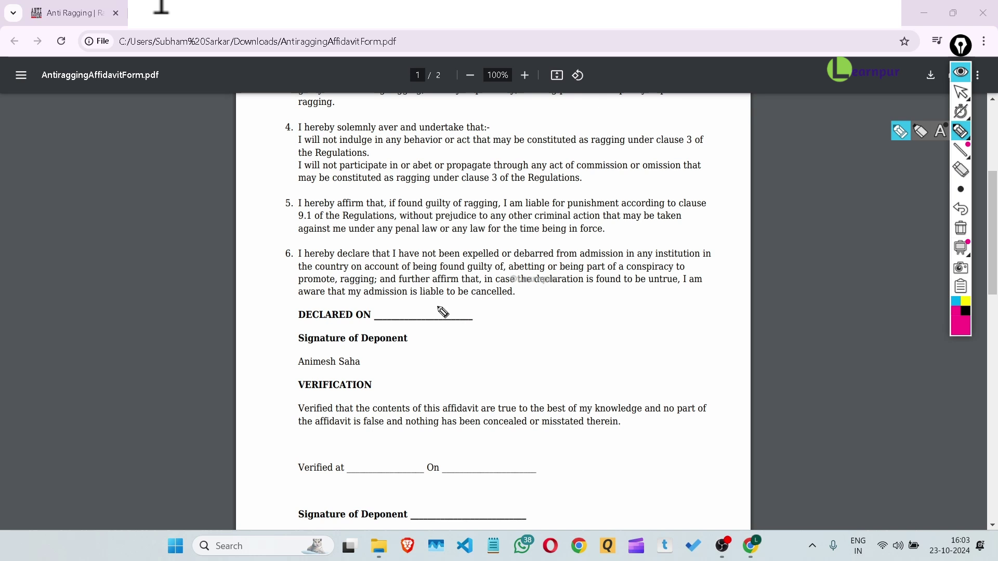
mouse_move(438, 307)
left_mouse_down()
mouse_move(453, 318)
mouse_move(520, 303)
left_mouse_up()
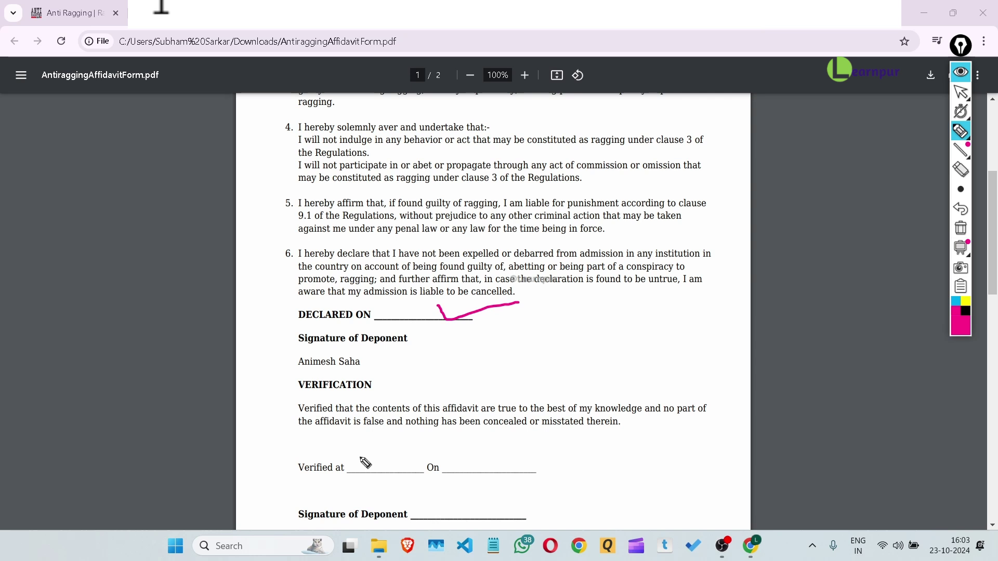
left_click_drag(358, 445, 402, 426)
left_click_drag(460, 455, 494, 444)
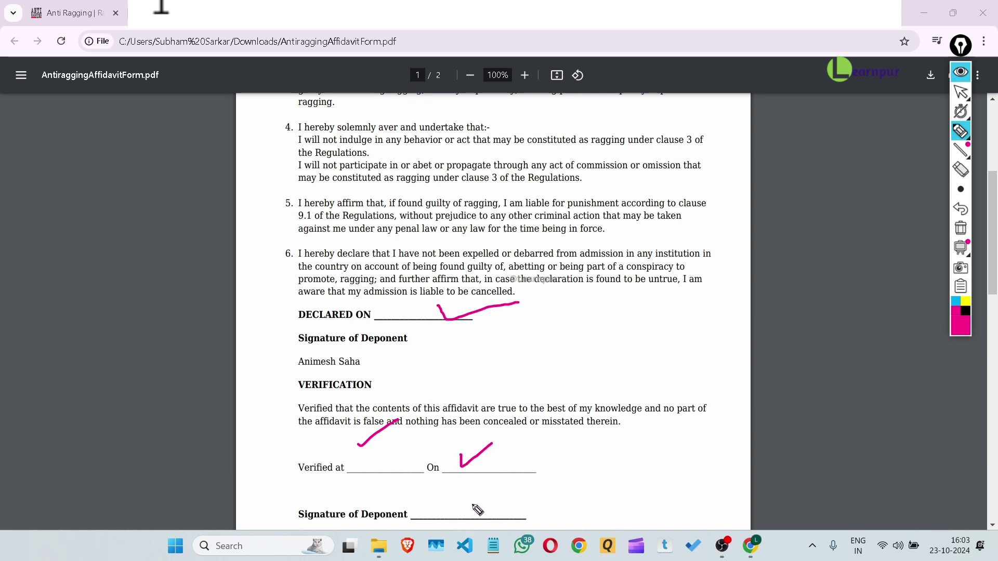
left_click_drag(472, 506, 561, 469)
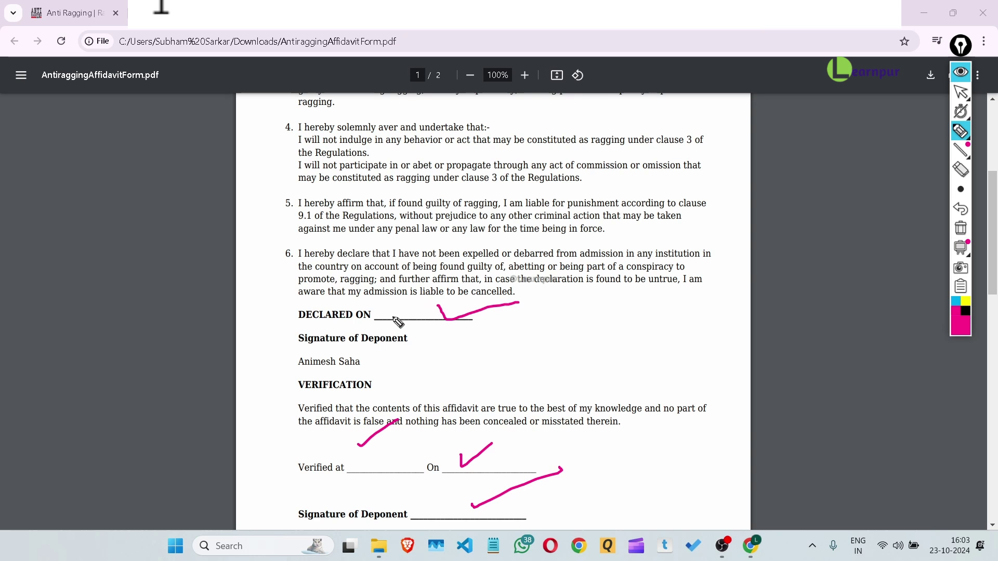
left_click_drag(394, 319, 455, 281)
left_click_drag(487, 452, 516, 434)
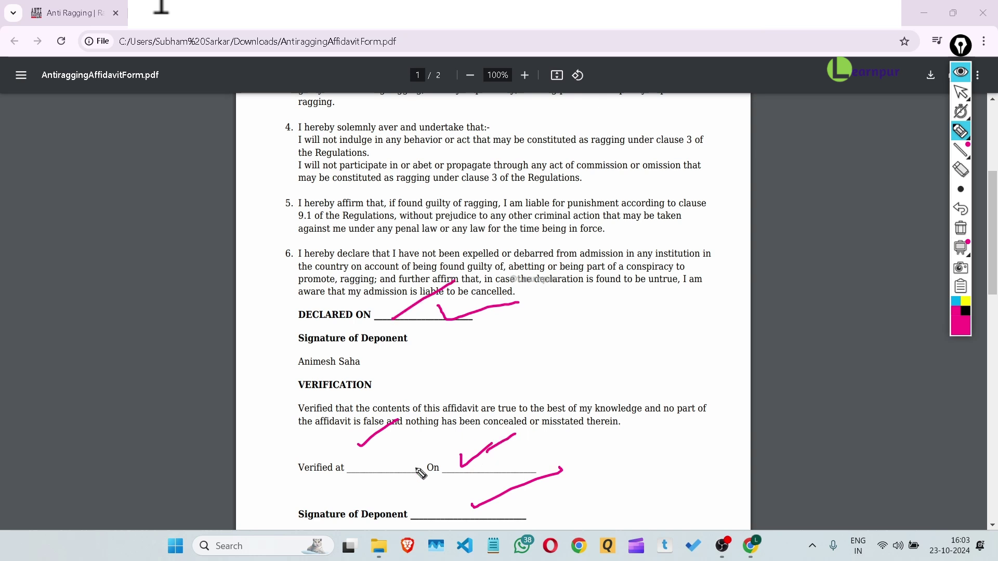
left_click_drag(363, 465, 420, 422)
left_click(429, 517)
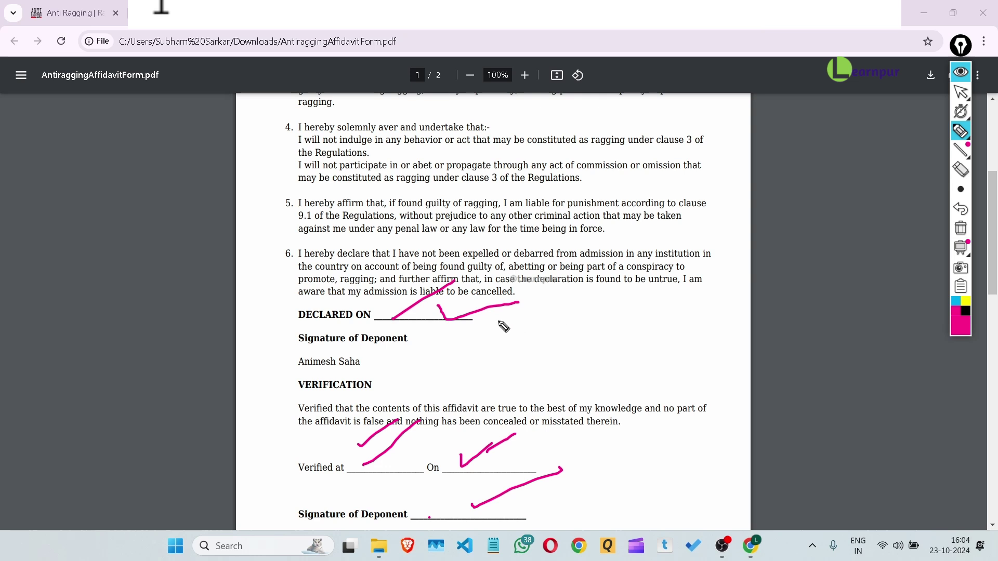
left_click(960, 94)
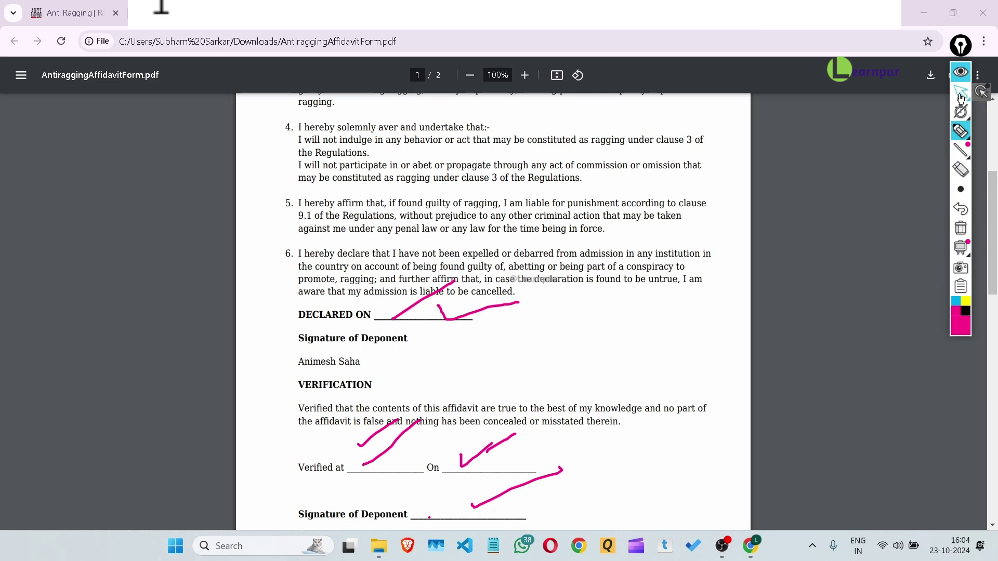
Step: Look over the student's signature section and the start of the parent/guardian undertaking, and clear all pen marks
scroll(197, 231, "down", 2)
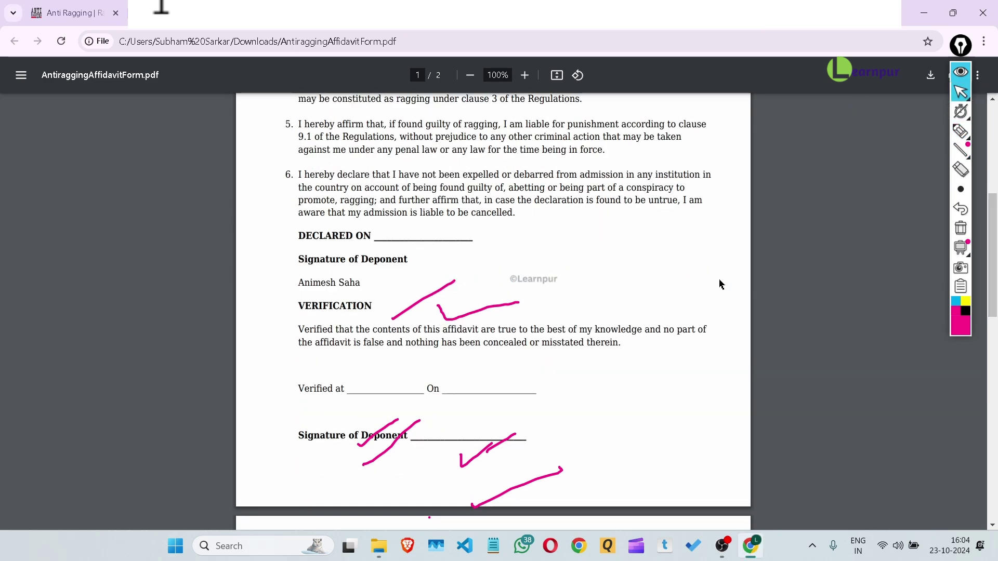
scroll(647, 302, "up", 5)
scroll(651, 291, "down", 8)
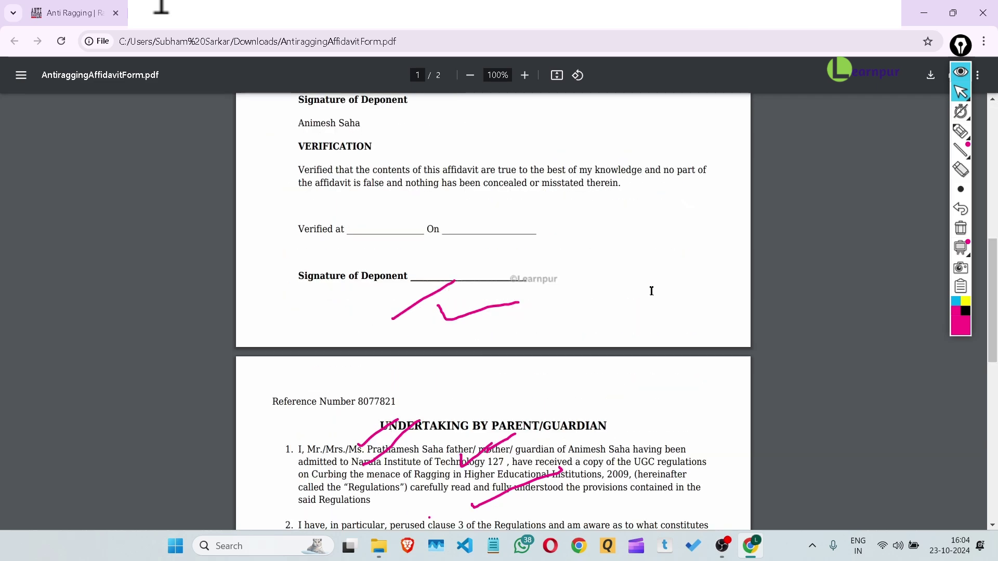
scroll(649, 298, "up", 4)
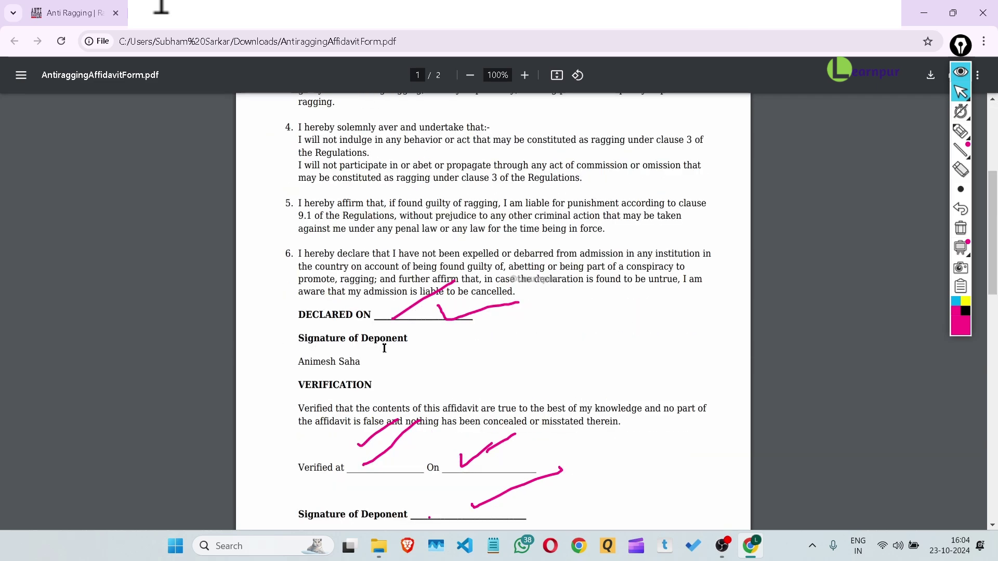
left_click_drag(305, 360, 374, 340)
scroll(441, 380, "down", 4)
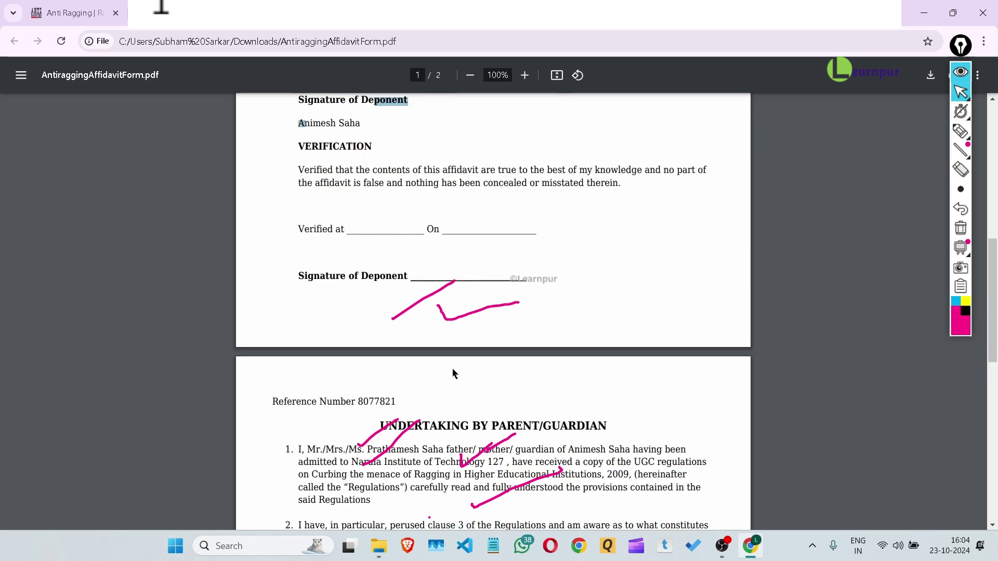
scroll(464, 390, "down", 4)
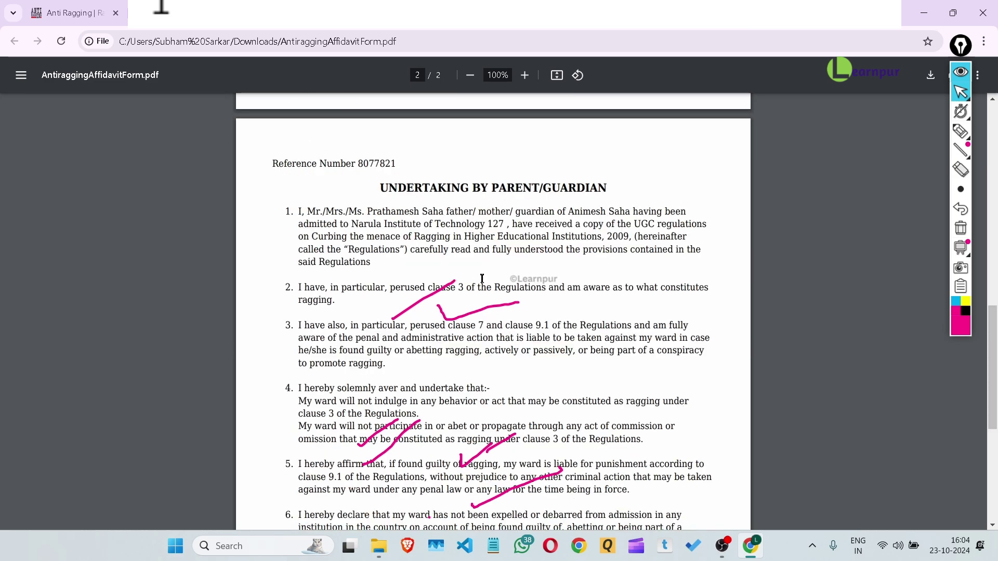
left_click(961, 228)
Step: Review both pages of the affidavit, ending at the parent/guardian undertaking's declaration and verification sections
scroll(564, 278, "down", 4)
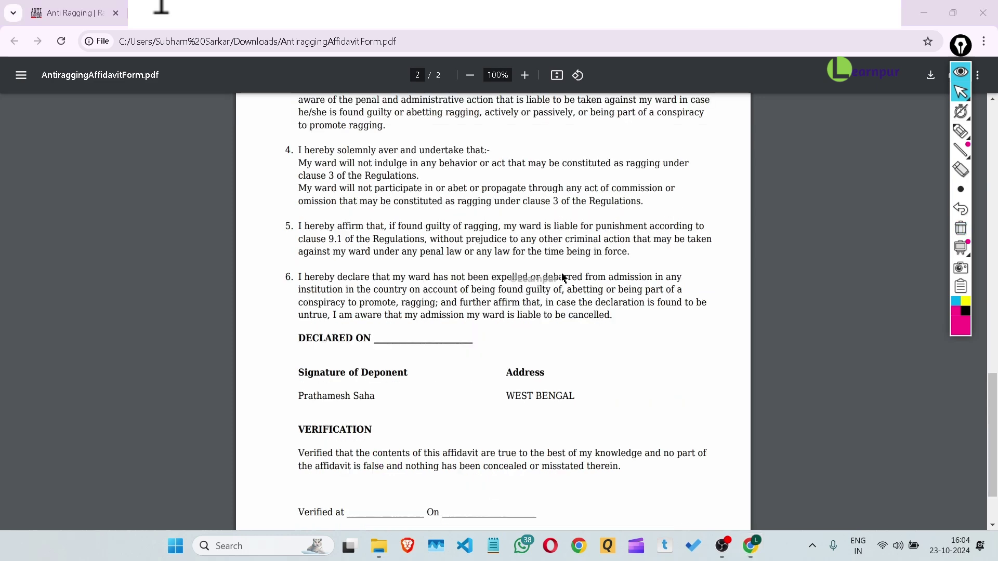
scroll(565, 275, "down", 2)
scroll(519, 364, "up", 15)
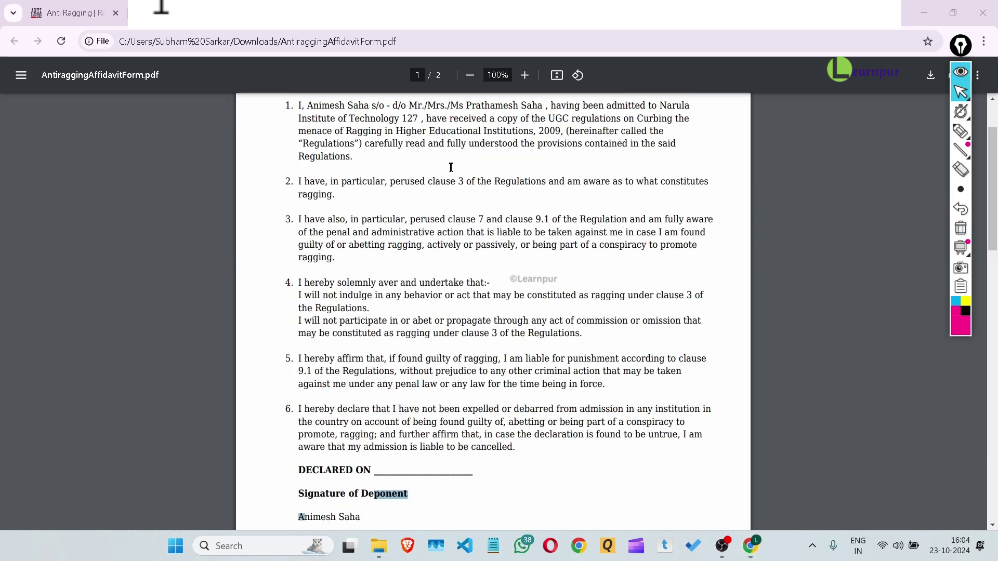
scroll(440, 263, "up", 2)
scroll(356, 299, "down", 4)
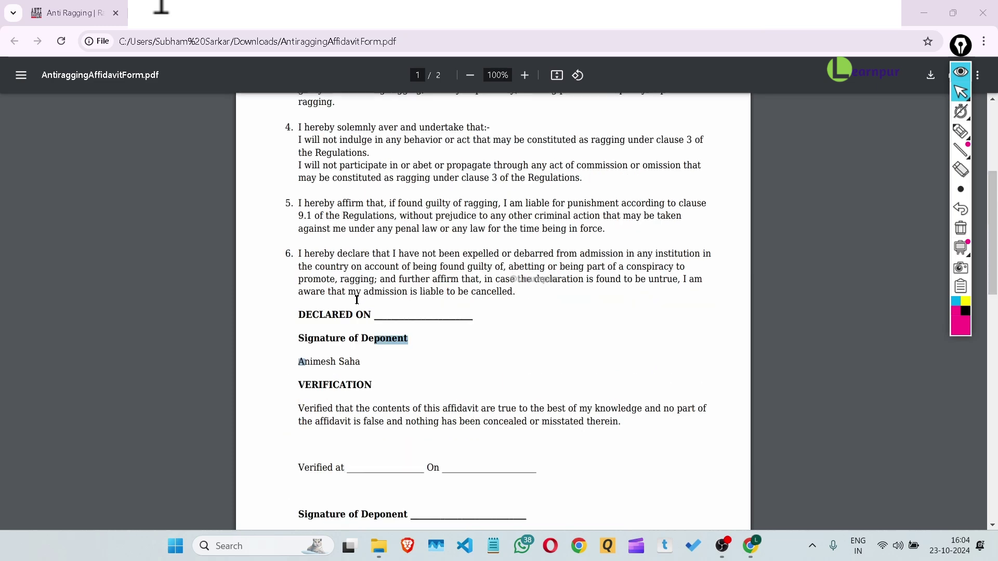
scroll(358, 294, "down", 8)
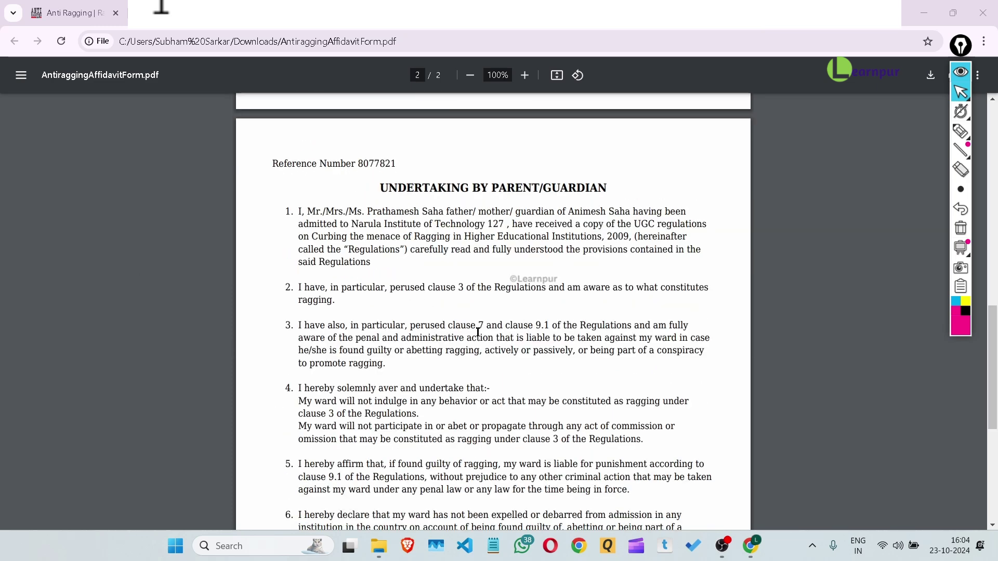
scroll(490, 331, "down", 6)
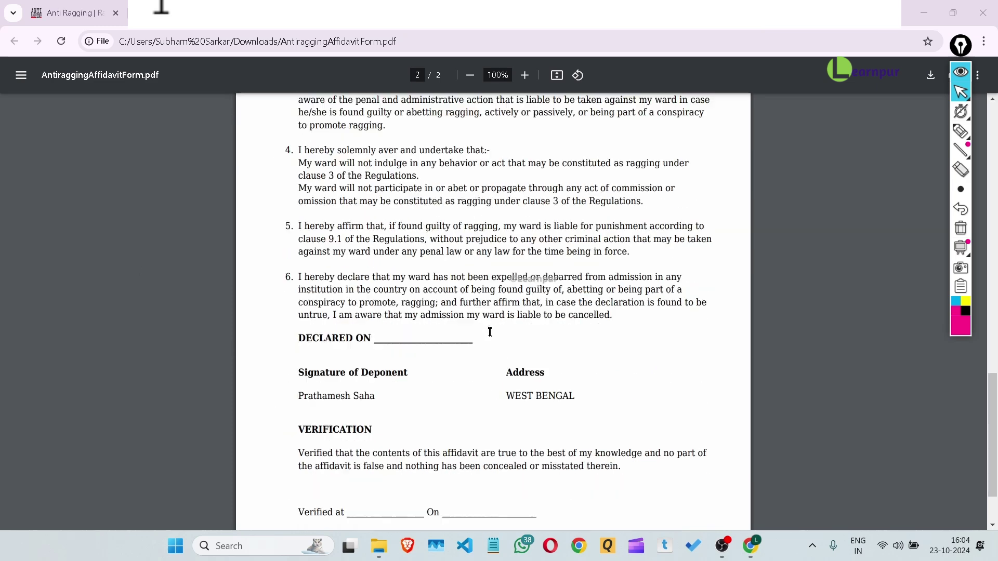
scroll(468, 335, "up", 4)
scroll(462, 337, "down", 4)
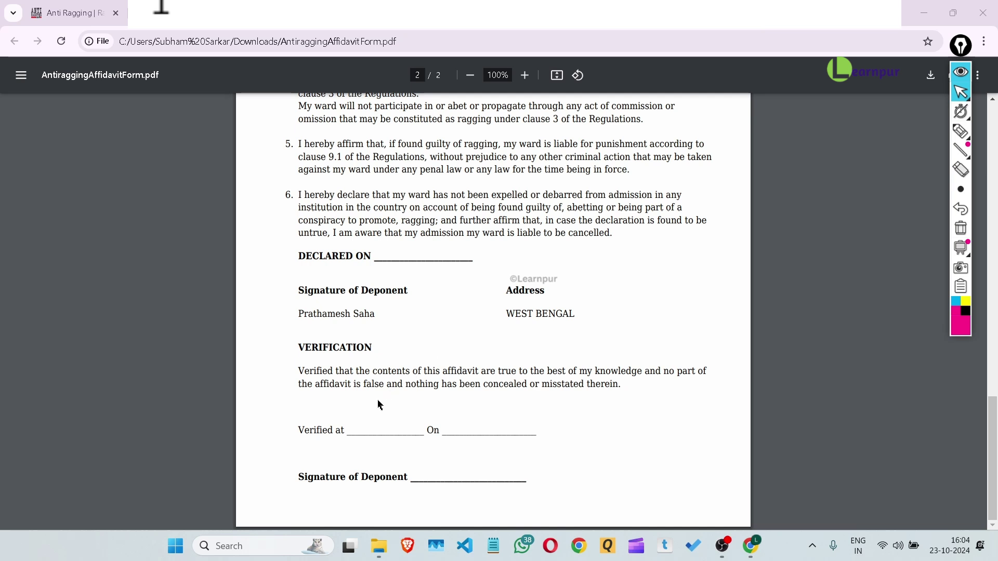
Step: Mark the Declared On, Verified at, On and Signature of Deponent blanks with the pen and underline the parent's name
left_click(960, 131)
left_click_drag(385, 417, 466, 357)
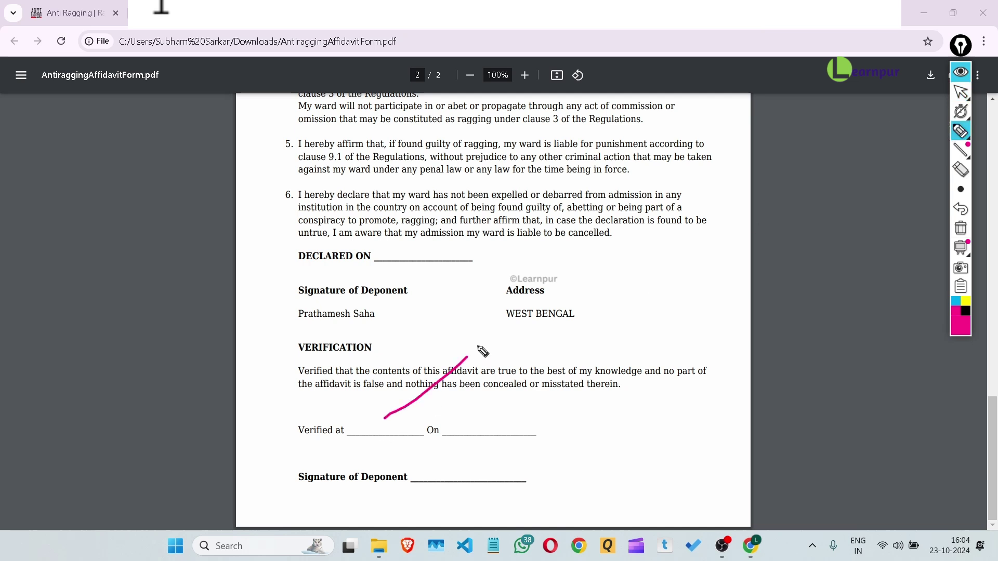
left_click_drag(398, 252, 462, 238)
left_click_drag(489, 414, 577, 380)
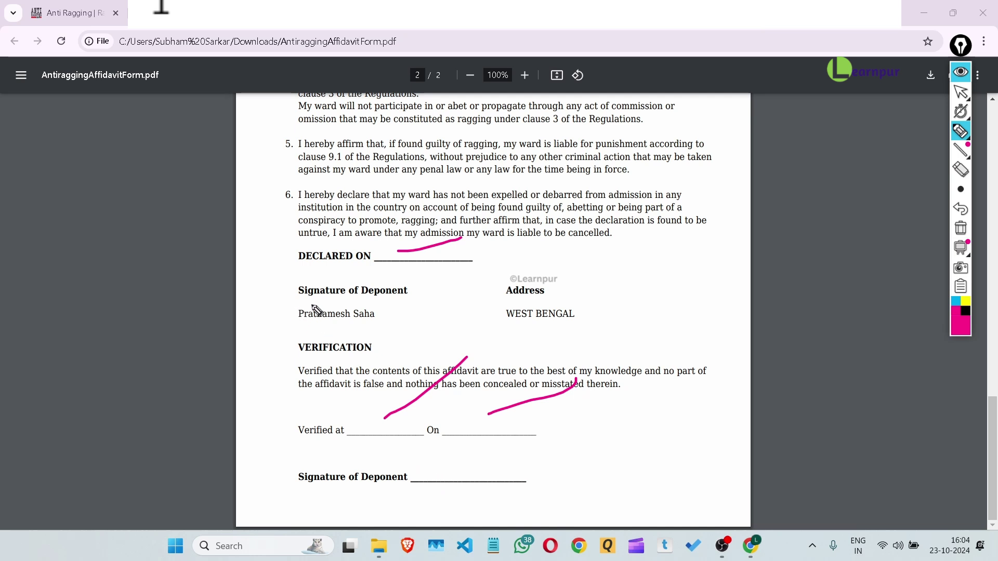
left_click(279, 328)
left_click_drag(310, 330, 386, 328)
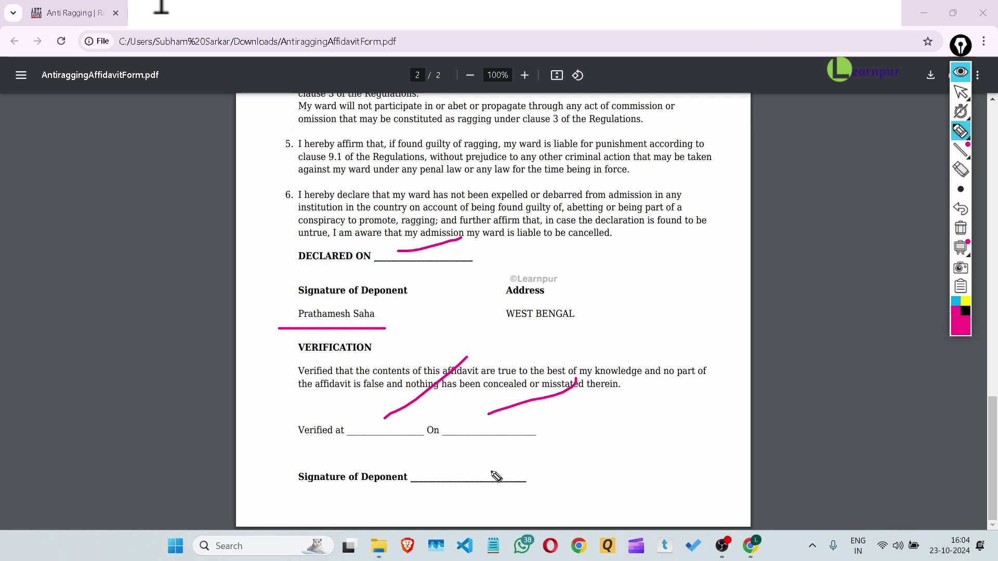
left_click_drag(486, 474, 593, 425)
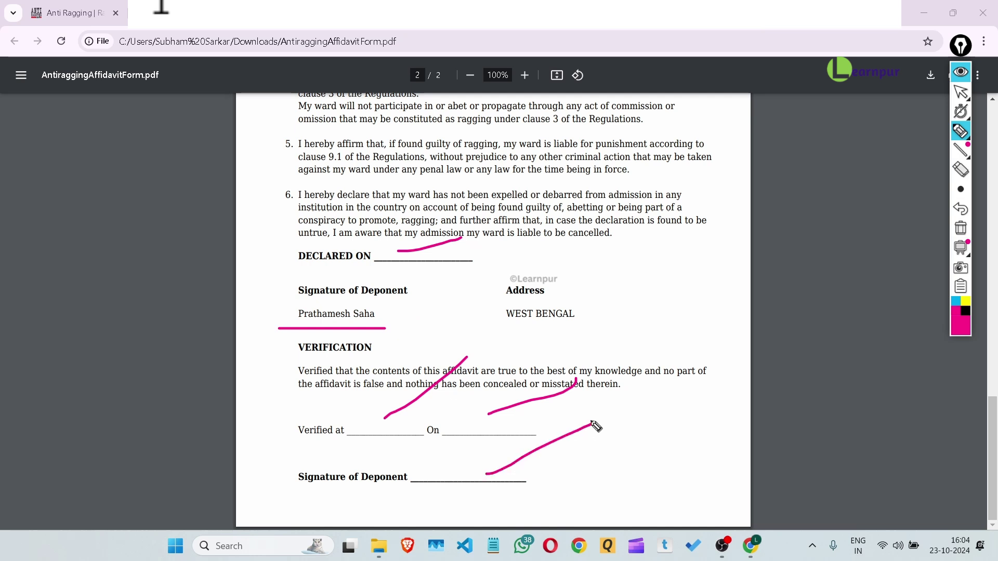
Step: Undo the last pen stroke, leave drawing mode and clear all remaining pen marks from the parent/guardian undertaking
scroll(586, 394, "up", 2)
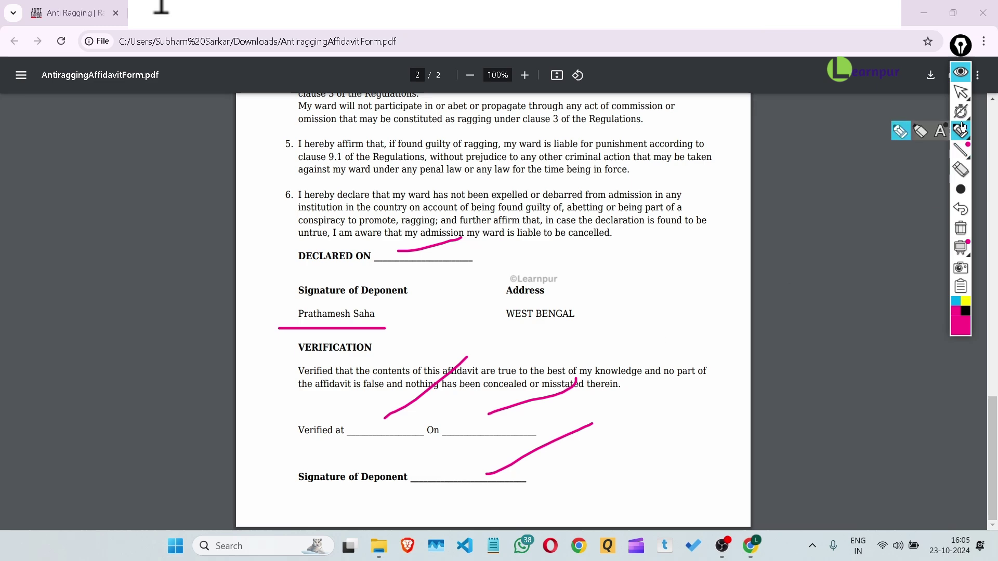
left_click(961, 208)
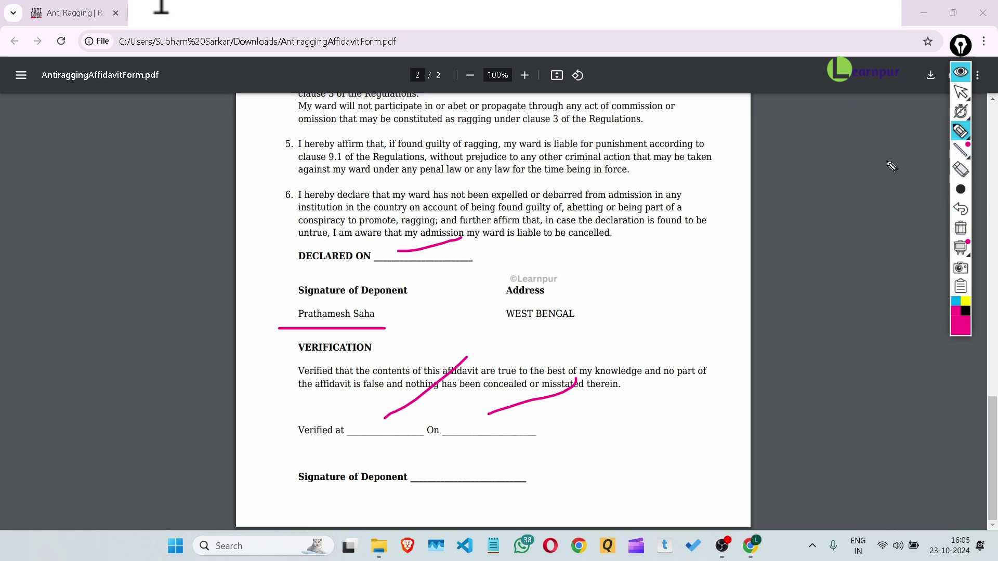
left_click(960, 92)
scroll(867, 319, "up", 10)
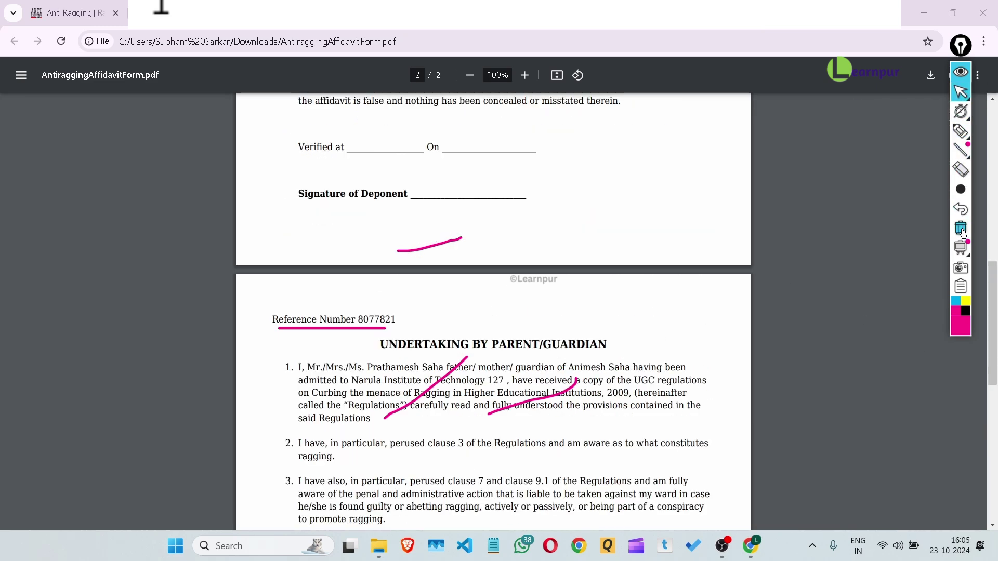
left_click(960, 229)
scroll(956, 260, "up", 9)
Step: Switch to the college undertaking registration form and review the student's and parent/guardian details
left_click(177, 13)
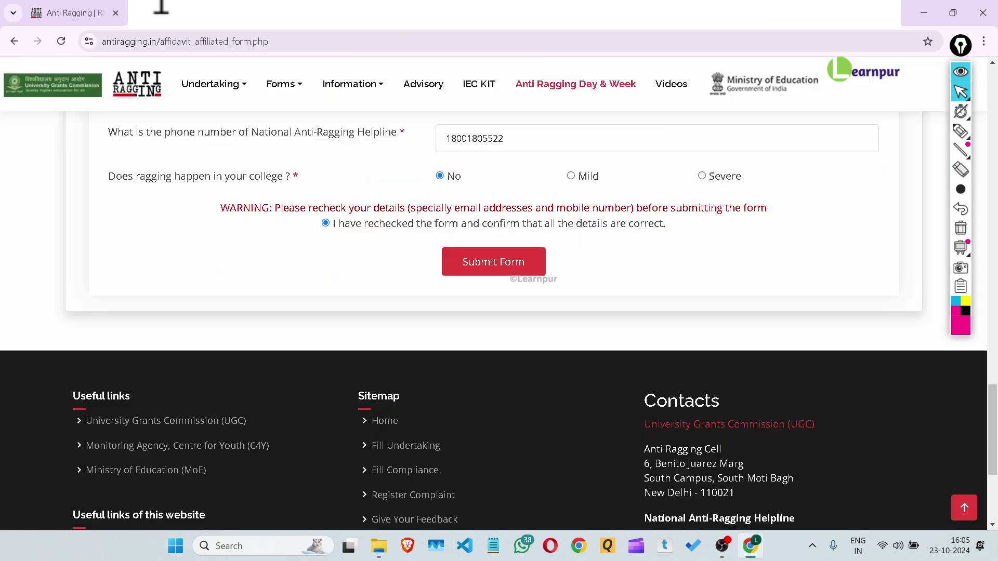
scroll(318, 364, "up", 20)
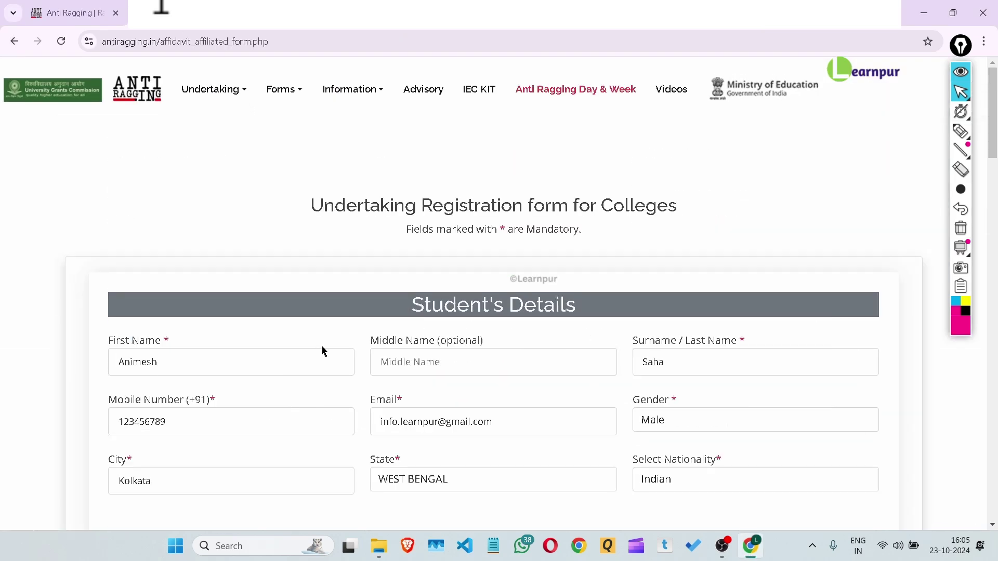
scroll(322, 350, "down", 5)
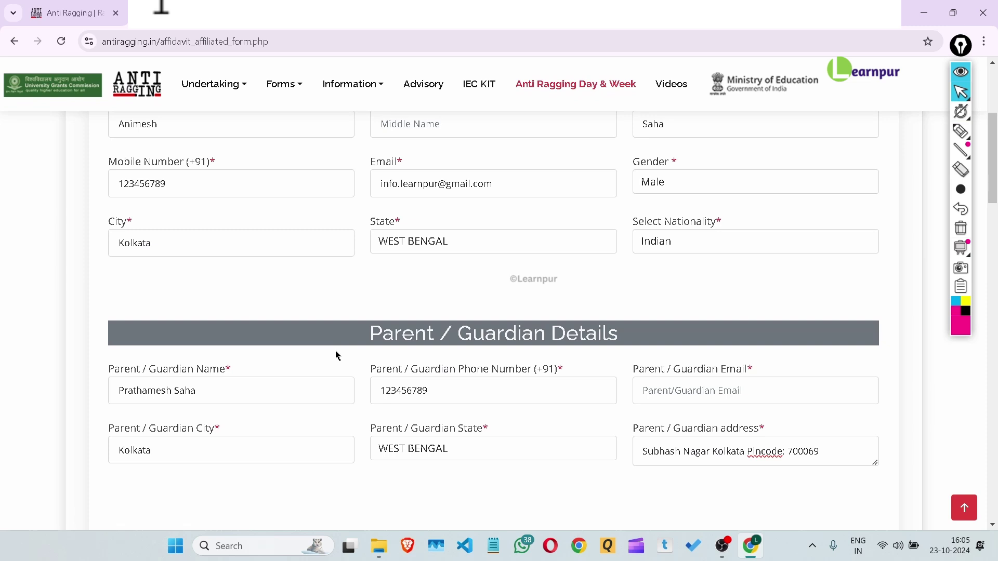
scroll(335, 355, "up", 5)
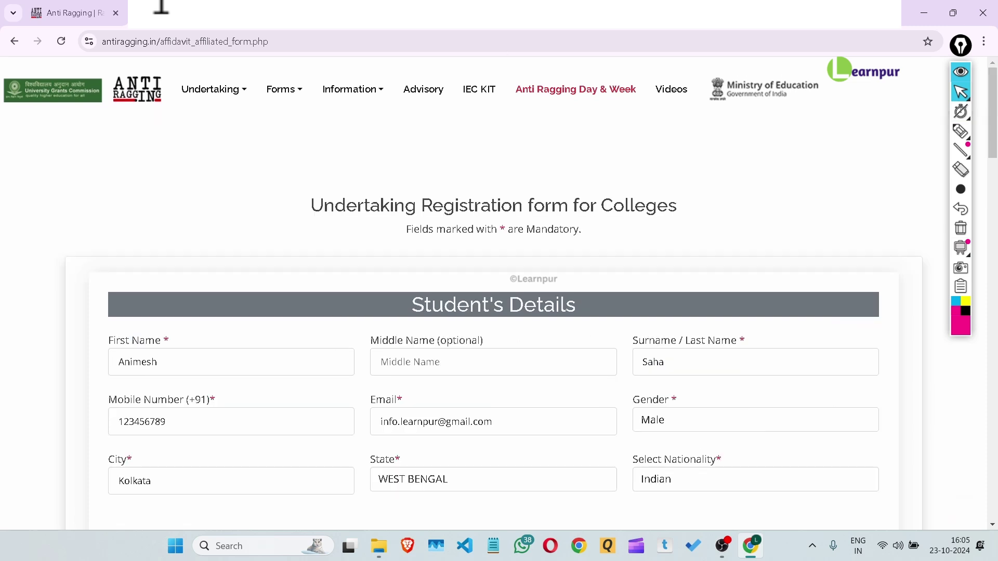
Step: Revisit the submission confirmation page and the anti-ragging undertaking instructions page with the institution type choices
left_click(276, 13)
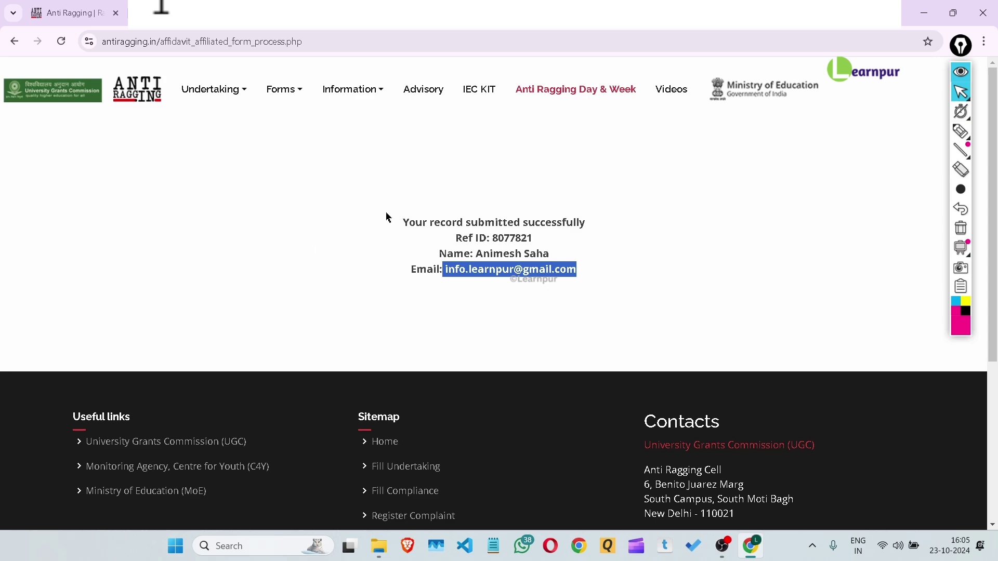
left_click(72, 2)
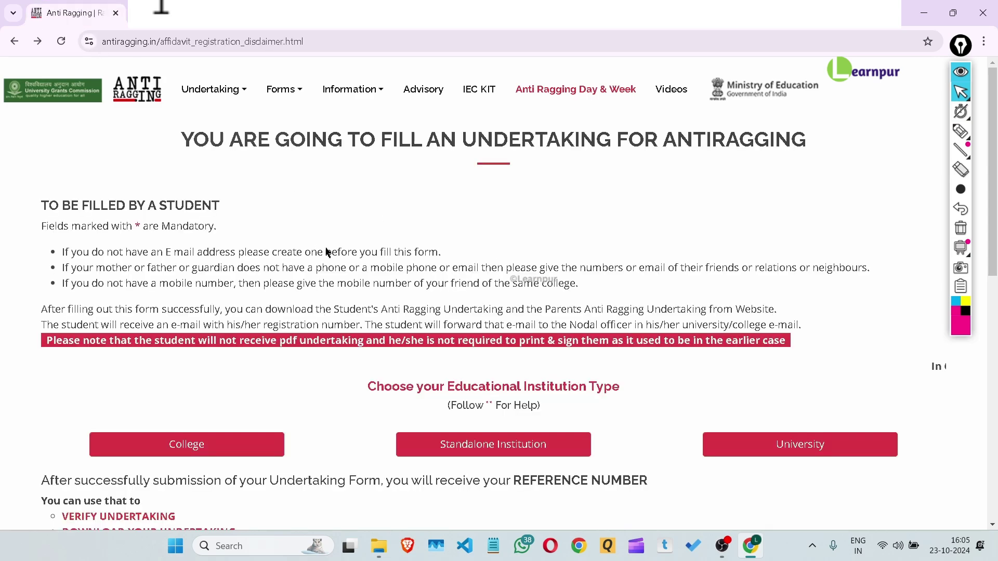
scroll(329, 260, "down", 4)
scroll(329, 261, "up", 4)
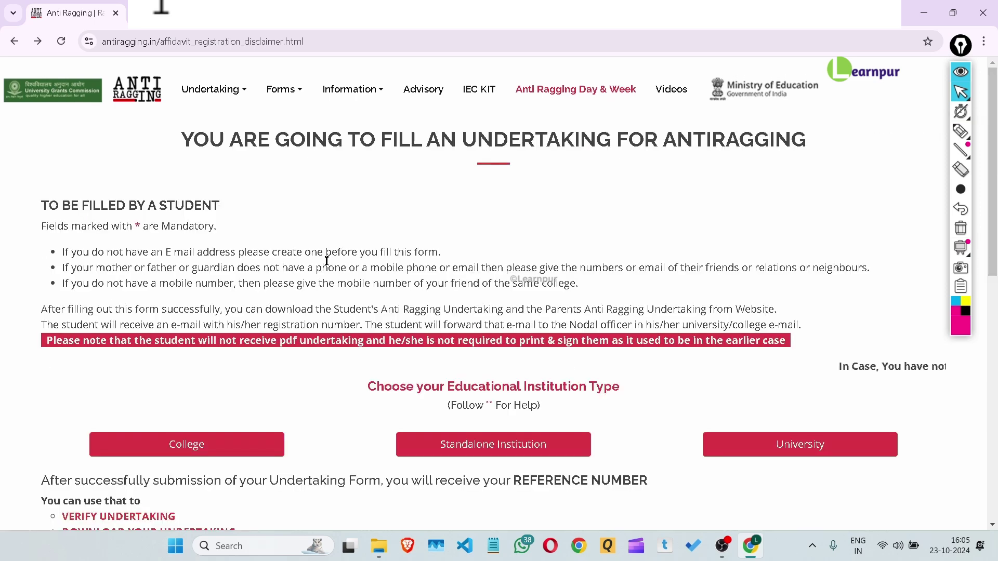